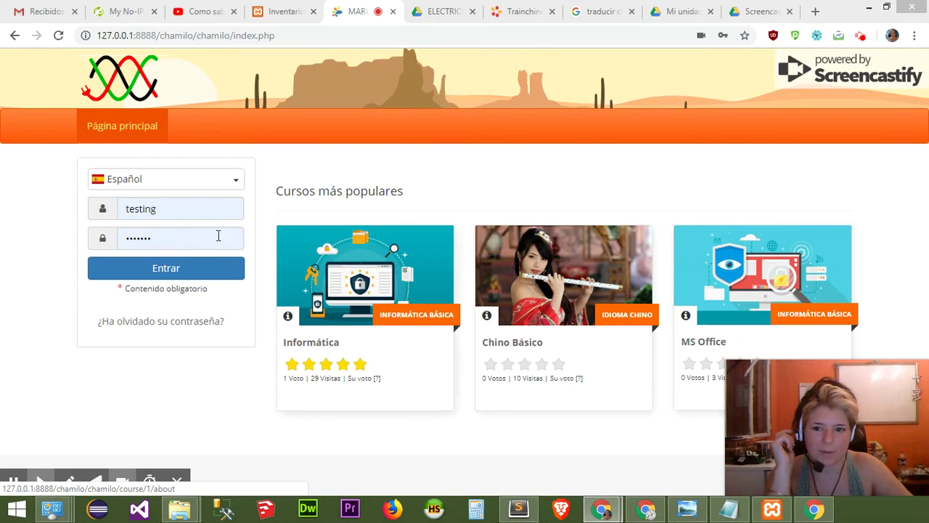
Log into Chamilo with the saved admin login to reach the Administración page.
{"action": "double_click", "coordinate": [184, 210]}
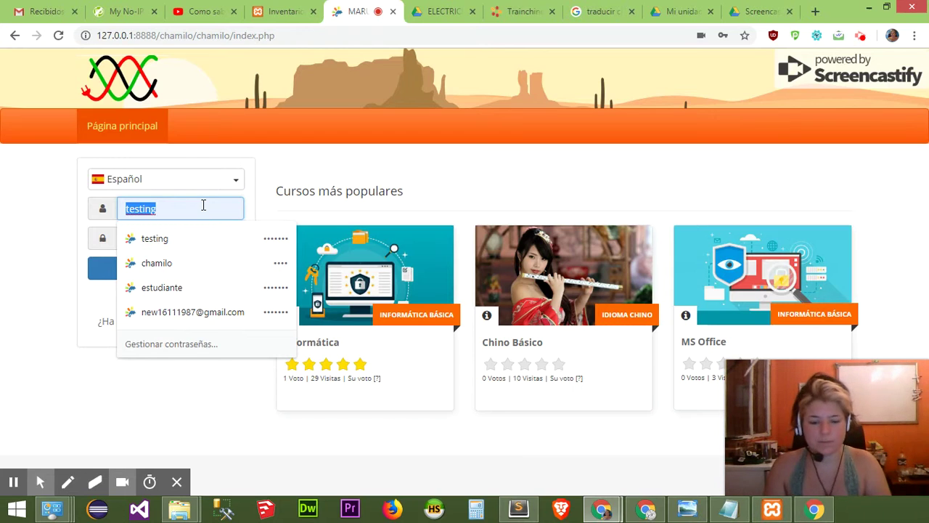
{"action": "left_click", "coordinate": [95, 271]}
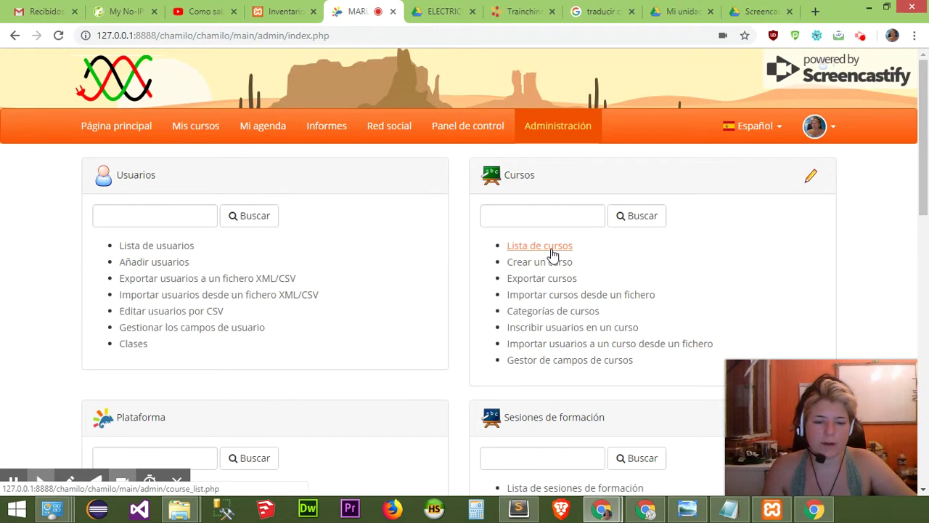
{"action": "scroll", "coordinate": [552, 254], "scroll_direction": "down", "scroll_amount": 4}
{"action": "scroll", "coordinate": [554, 257], "scroll_direction": "up", "scroll_amount": 3}
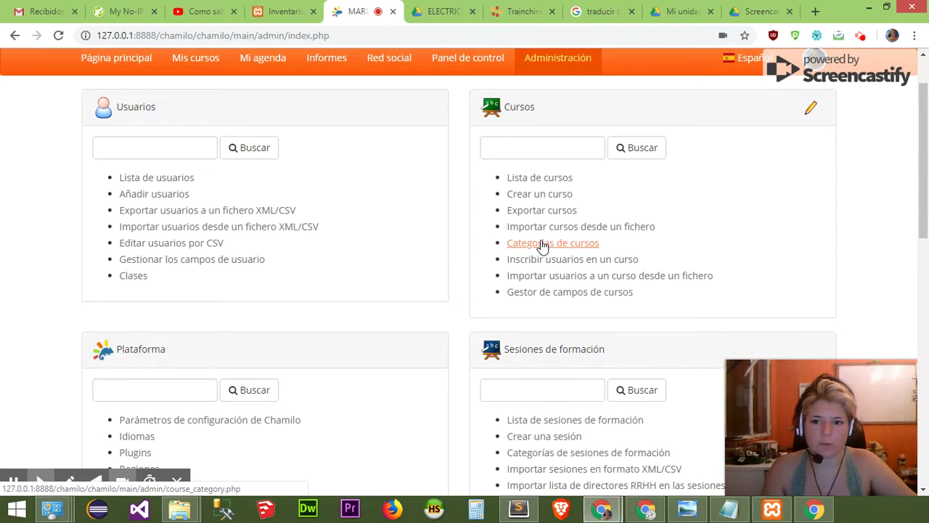
{"action": "scroll", "coordinate": [543, 246], "scroll_direction": "down", "scroll_amount": 5}
{"action": "scroll", "coordinate": [543, 247], "scroll_direction": "up", "scroll_amount": 5}
{"action": "scroll", "coordinate": [544, 249], "scroll_direction": "up", "scroll_amount": 1}
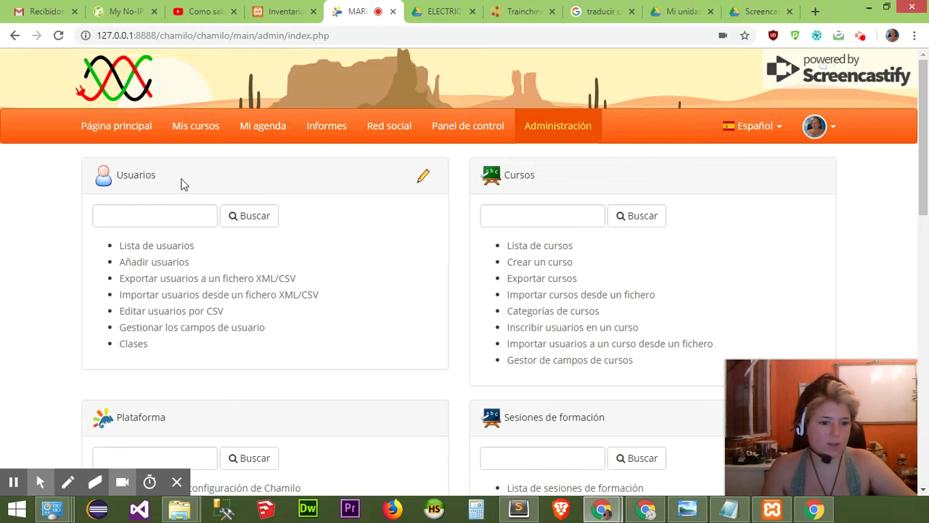
{"action": "scroll", "coordinate": [535, 191], "scroll_direction": "down", "scroll_amount": 1}
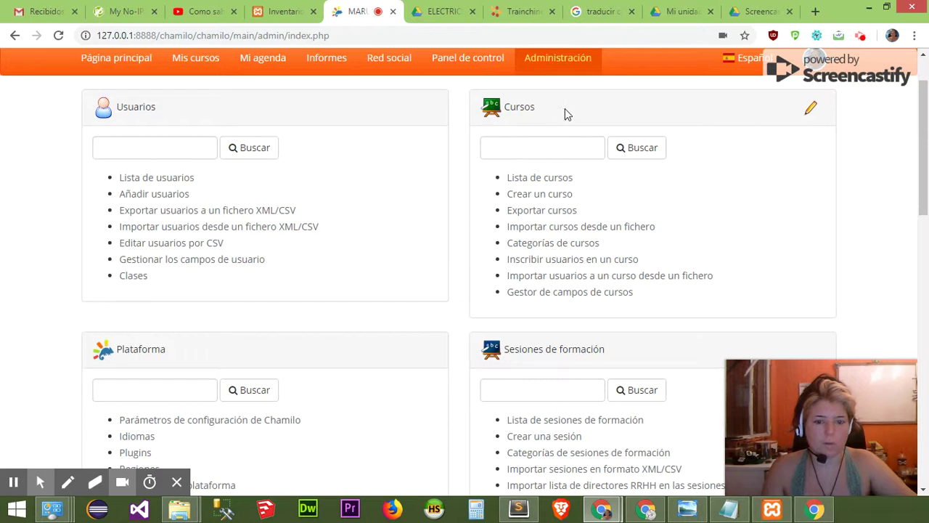
{"action": "scroll", "coordinate": [577, 197], "scroll_direction": "down", "scroll_amount": 1}
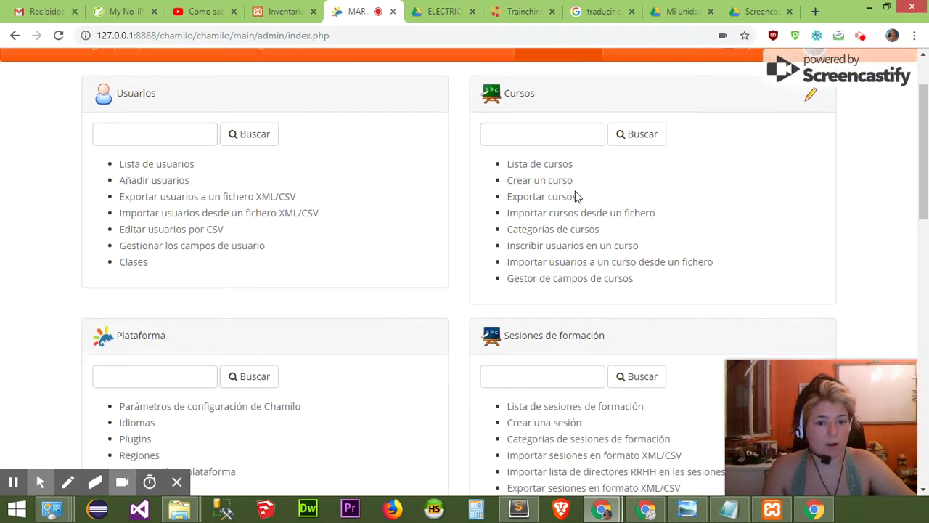
{"action": "scroll", "coordinate": [577, 197], "scroll_direction": "down", "scroll_amount": 2}
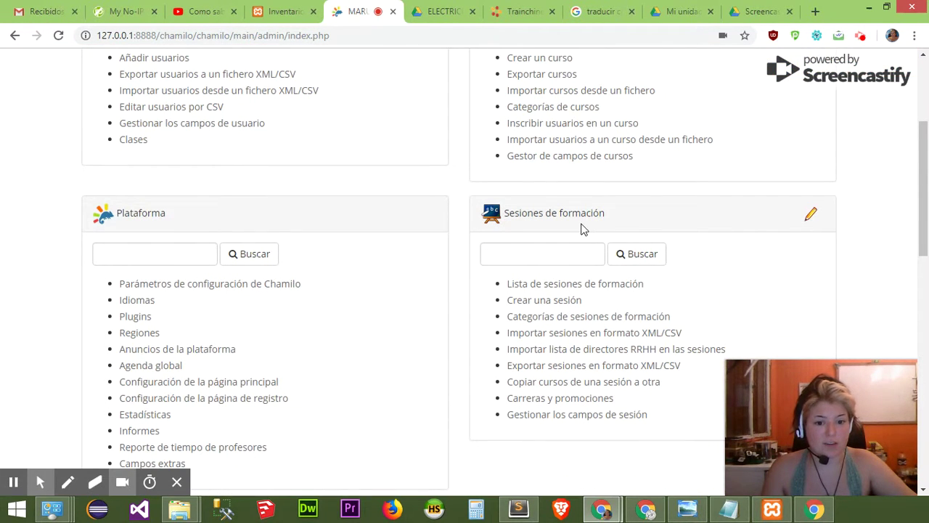
{"action": "scroll", "coordinate": [348, 240], "scroll_direction": "down", "scroll_amount": 4}
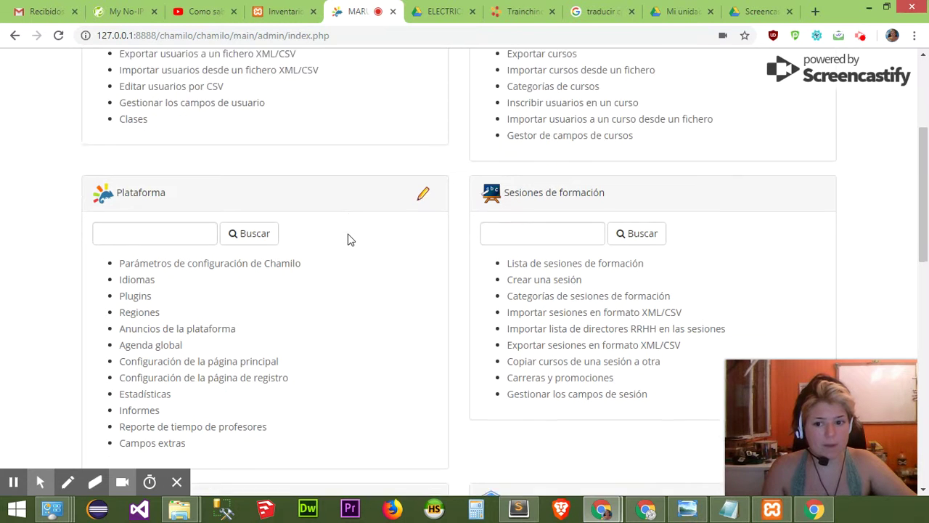
{"action": "scroll", "coordinate": [350, 265], "scroll_direction": "down", "scroll_amount": 1}
{"action": "scroll", "coordinate": [350, 264], "scroll_direction": "down", "scroll_amount": 1}
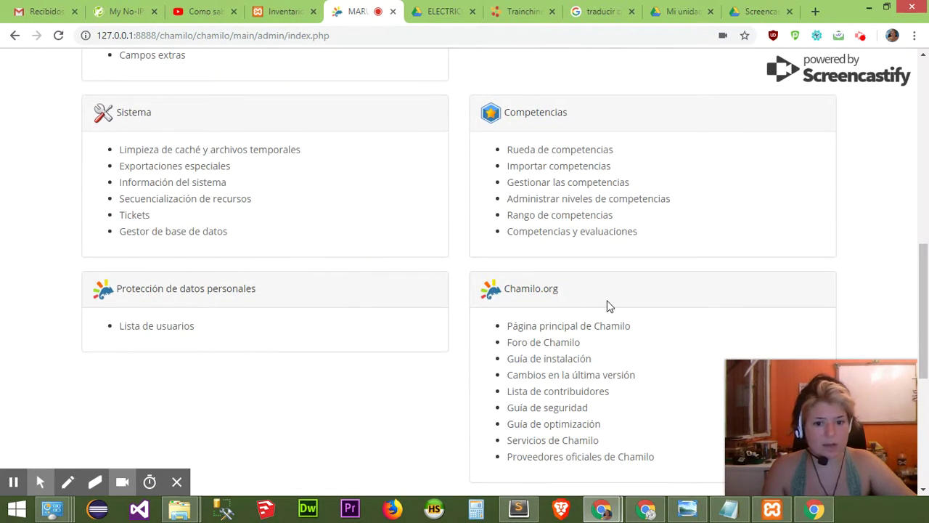
{"action": "scroll", "coordinate": [608, 305], "scroll_direction": "up", "scroll_amount": 5}
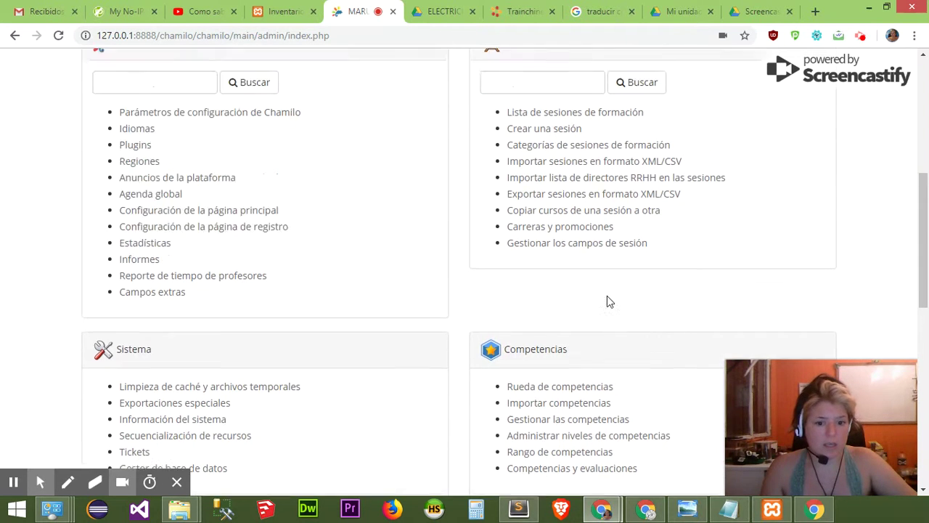
{"action": "scroll", "coordinate": [609, 297], "scroll_direction": "up", "scroll_amount": 3}
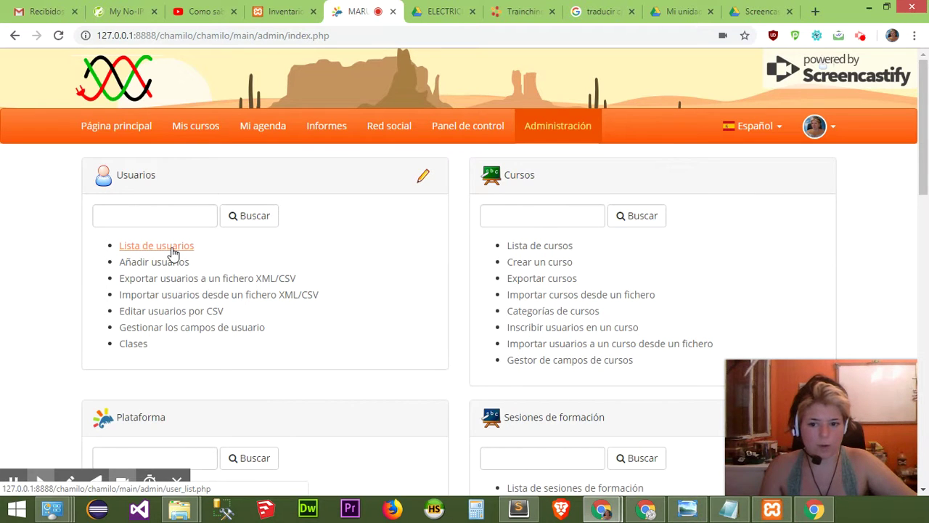
Review the three accounts in Lista de usuarios and begin adding a new user.
{"action": "left_click", "coordinate": [172, 251]}
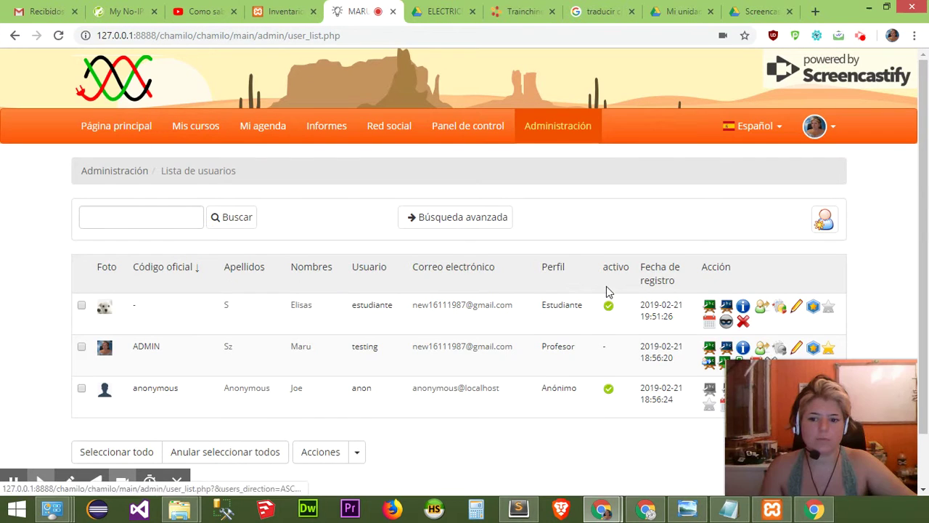
{"action": "scroll", "coordinate": [601, 322], "scroll_direction": "down", "scroll_amount": 1}
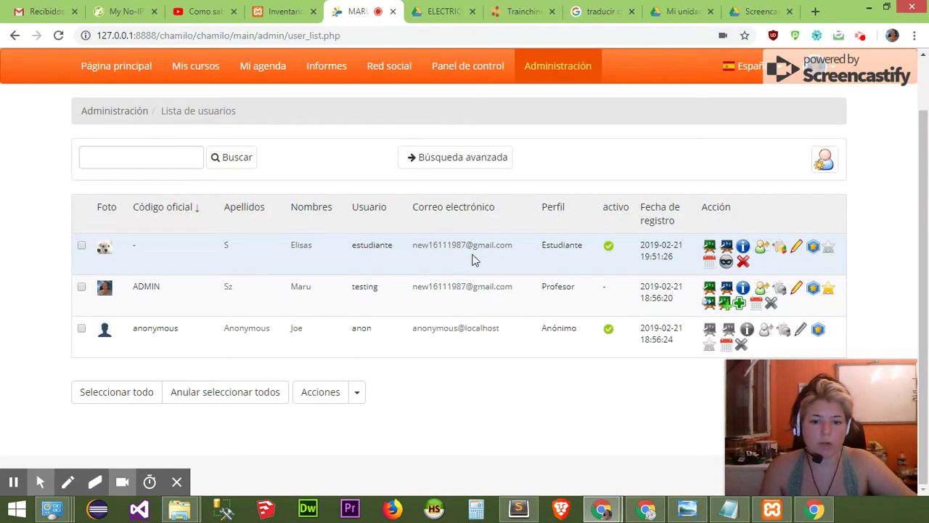
{"action": "scroll", "coordinate": [666, 245], "scroll_direction": "up", "scroll_amount": 1}
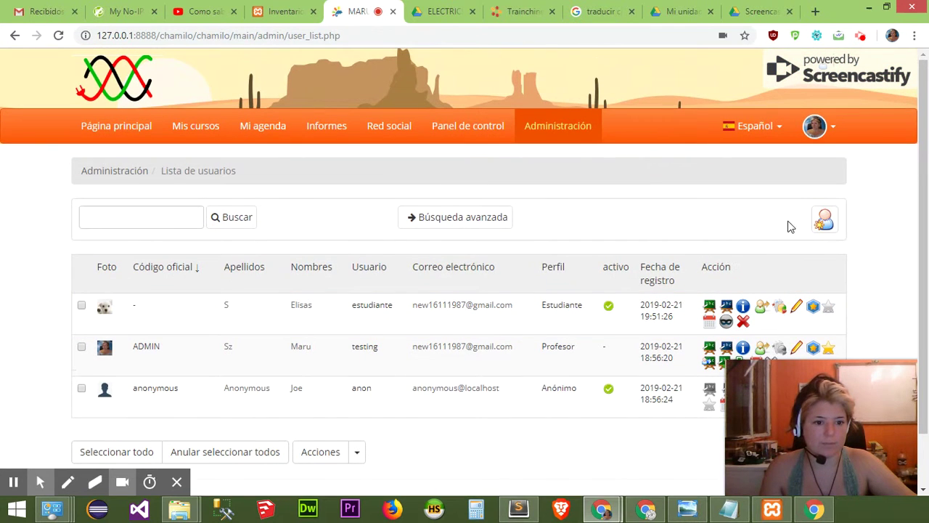
{"action": "left_click", "coordinate": [826, 223]}
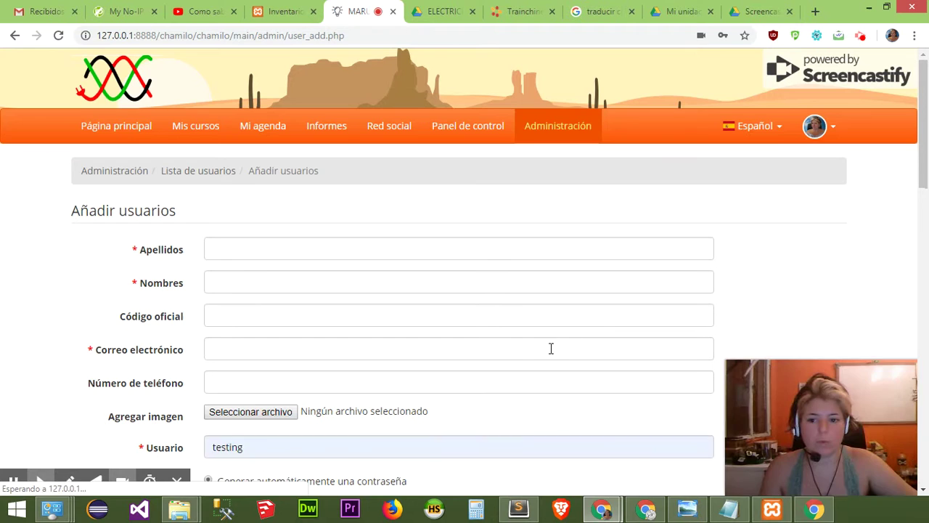
Enter surname and first name 'estudiante' and the new user's e-mail address.
{"action": "scroll", "coordinate": [376, 174], "scroll_direction": "down", "scroll_amount": 2}
{"action": "left_click", "coordinate": [342, 113]}
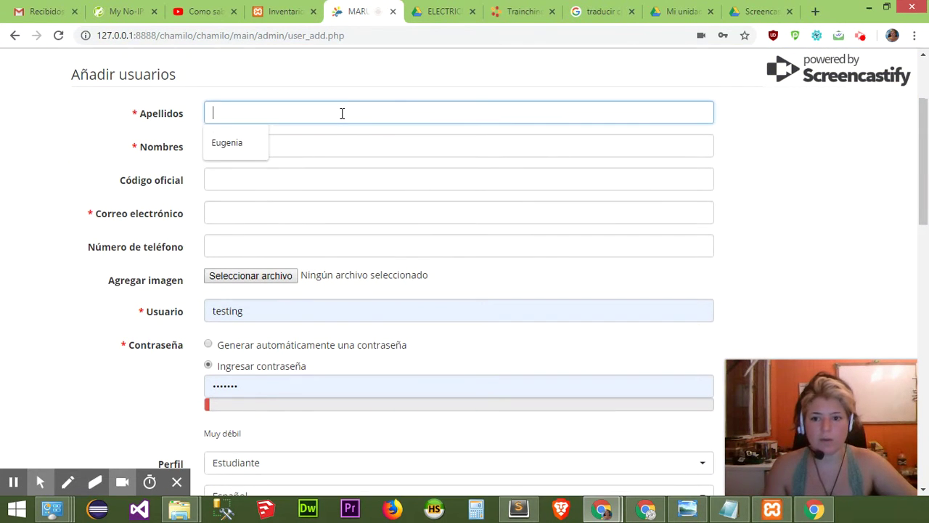
{"action": "type", "text": "est"}
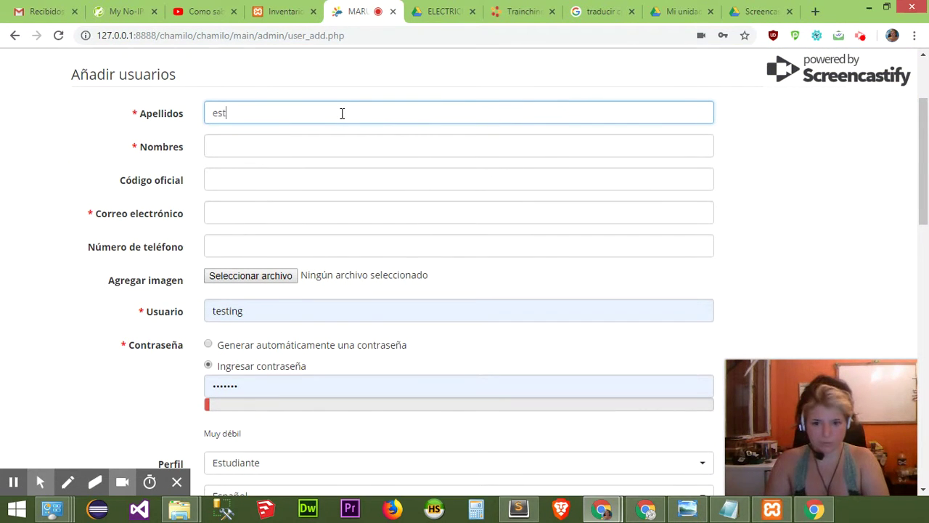
{"action": "type", "text": "udiante"}
{"action": "key", "text": "Tab"}
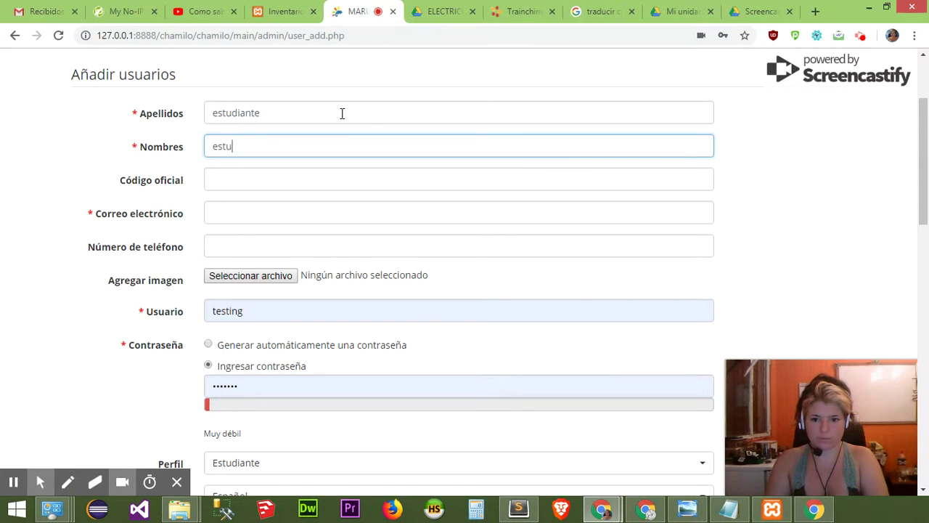
{"action": "key", "text": "Tab"}
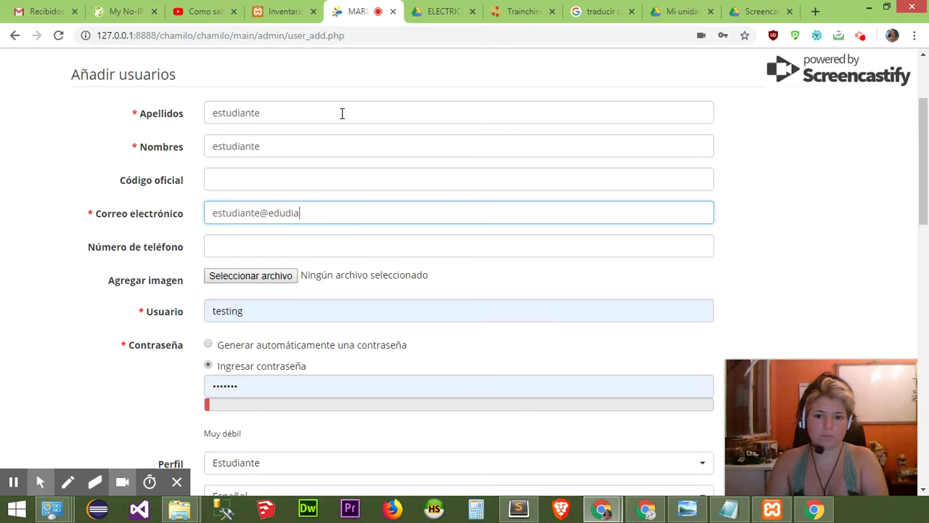
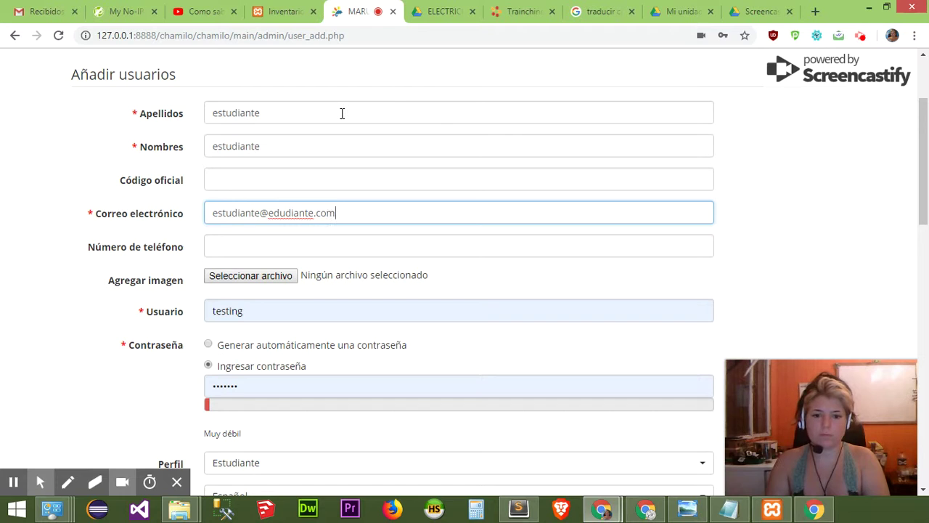
{"action": "key", "text": "Tab"}
Replace the prefilled username with 'estudianteY' and choose manual password entry.
{"action": "scroll", "coordinate": [276, 191], "scroll_direction": "down", "scroll_amount": 2}
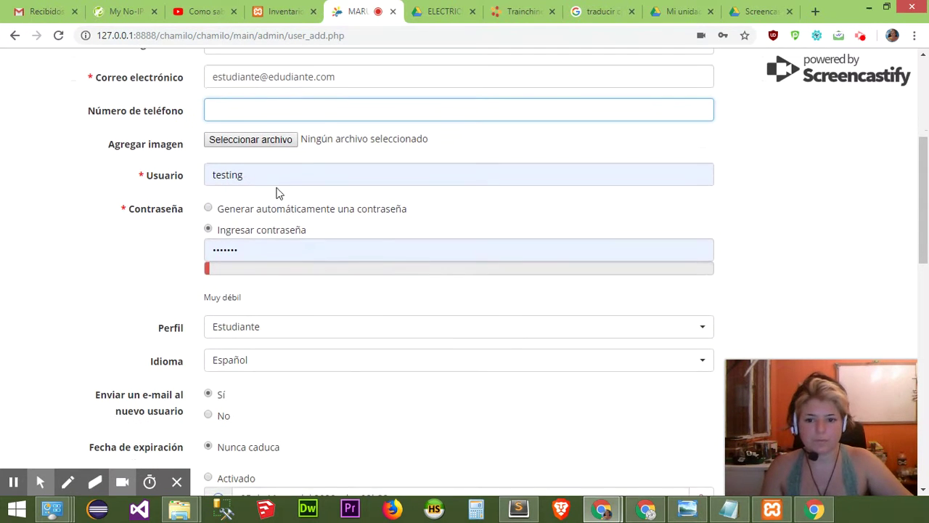
{"action": "double_click", "coordinate": [276, 183]}
{"action": "type", "text": "e"}
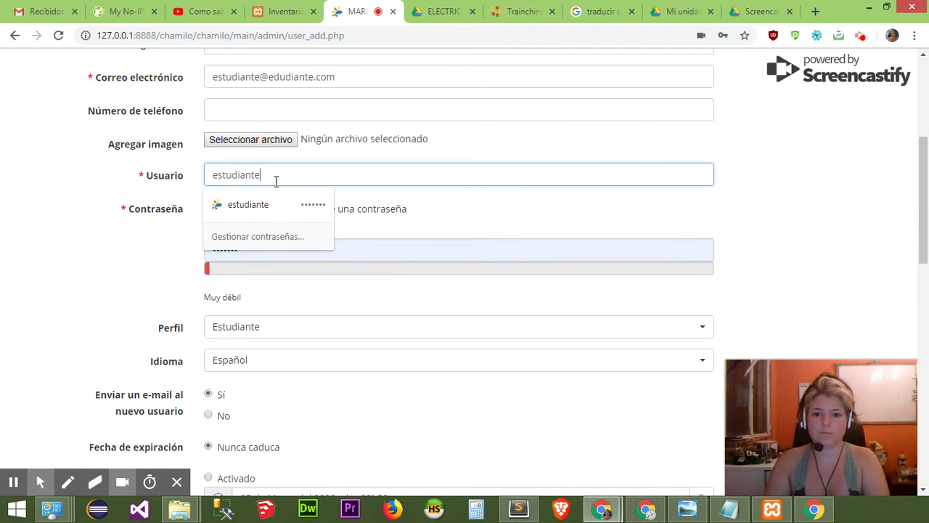
{"action": "type", "text": "studianteYOUTUBE"}
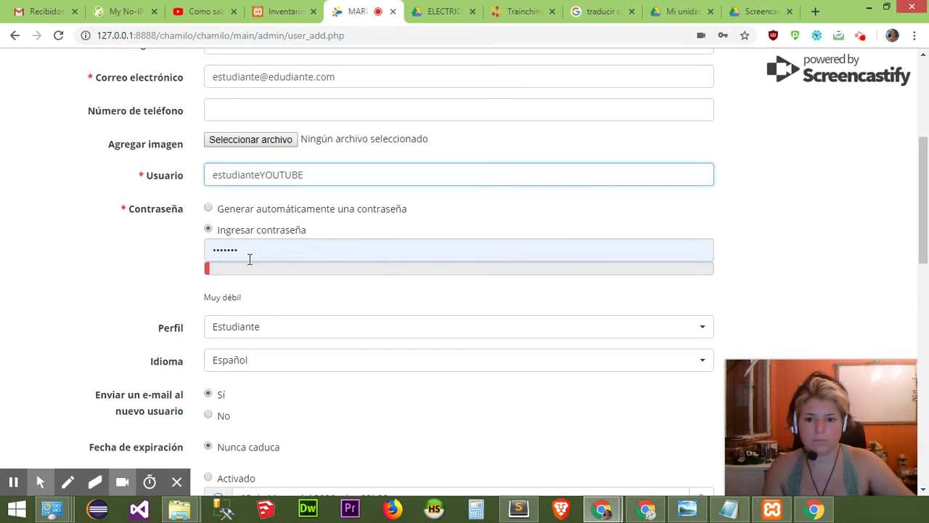
{"action": "left_click", "coordinate": [255, 251]}
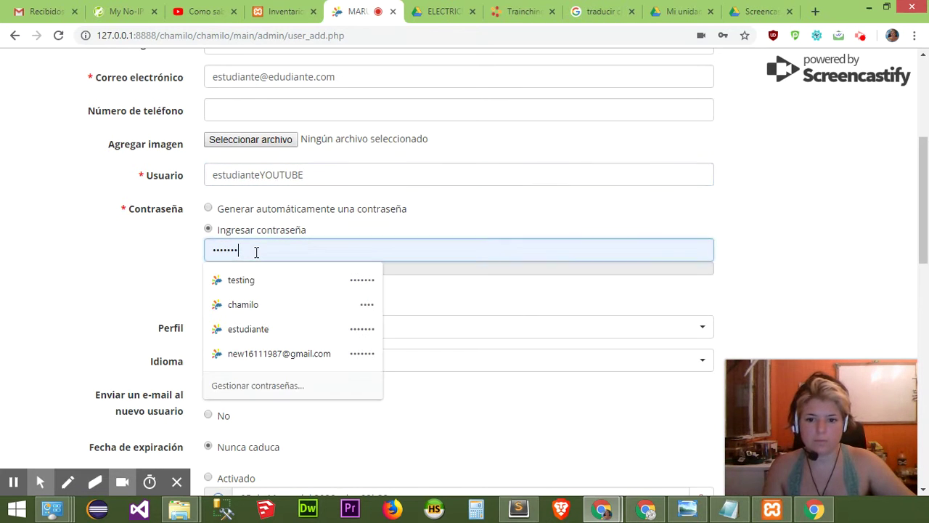
{"action": "double_click", "coordinate": [255, 252]}
Type the account password and set the profile to Responsable de Recursos Humanos.
{"action": "type", "text": "est"}
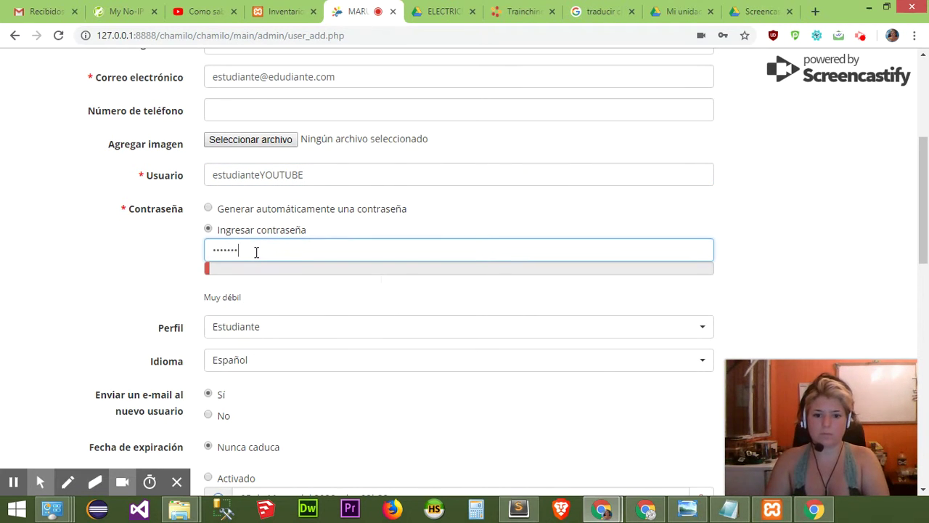
{"action": "scroll", "coordinate": [284, 250], "scroll_direction": "down", "scroll_amount": 2}
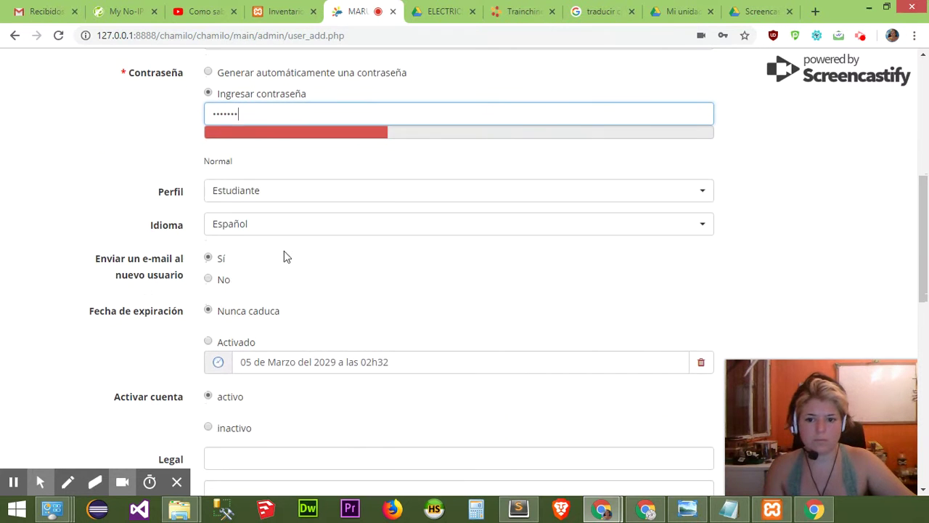
{"action": "left_click", "coordinate": [283, 191]}
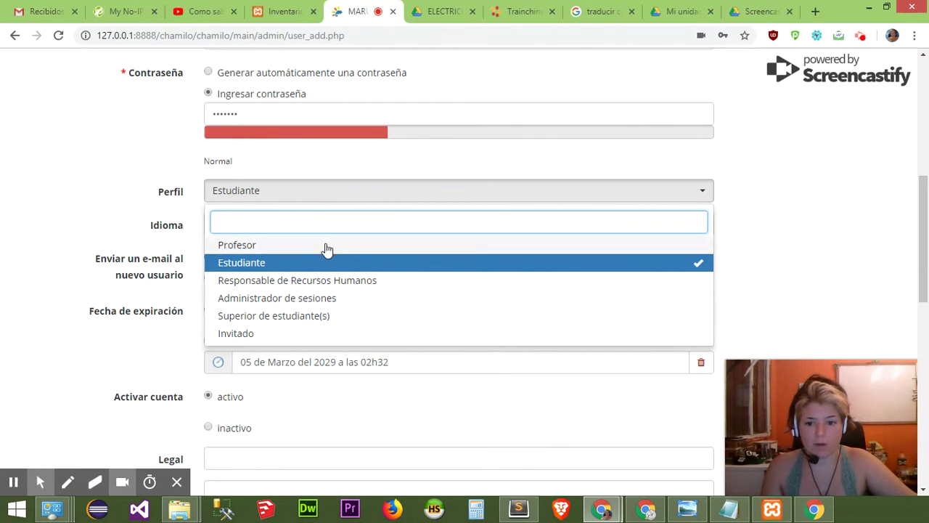
{"action": "left_click", "coordinate": [341, 288]}
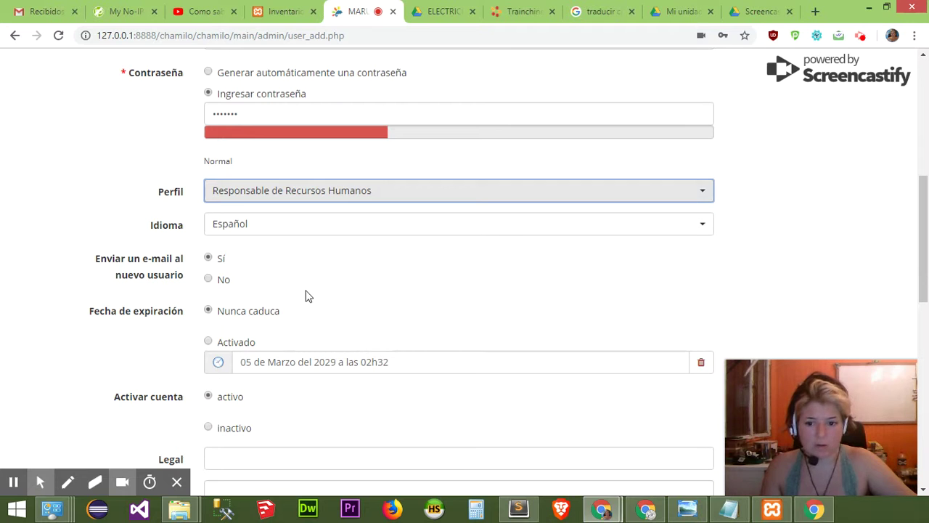
Submit the completed 'estudiante' account form with Añadir.
{"action": "scroll", "coordinate": [270, 309], "scroll_direction": "down", "scroll_amount": 2}
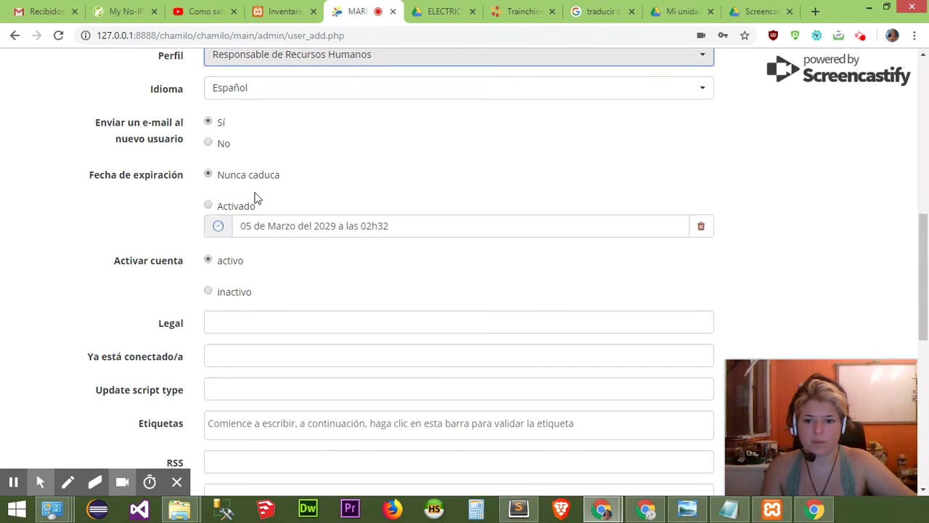
{"action": "scroll", "coordinate": [277, 280], "scroll_direction": "down", "scroll_amount": 3}
{"action": "scroll", "coordinate": [288, 289], "scroll_direction": "up", "scroll_amount": 2}
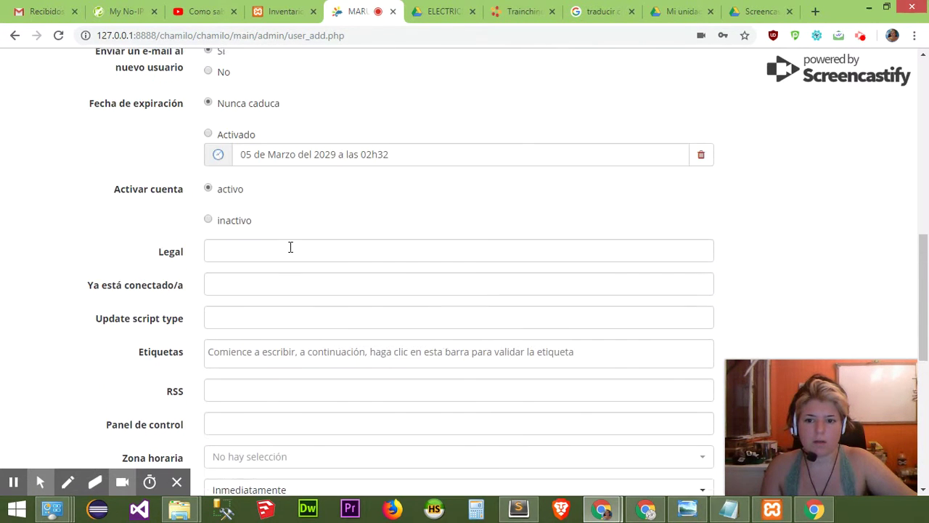
{"action": "scroll", "coordinate": [281, 219], "scroll_direction": "up", "scroll_amount": 1}
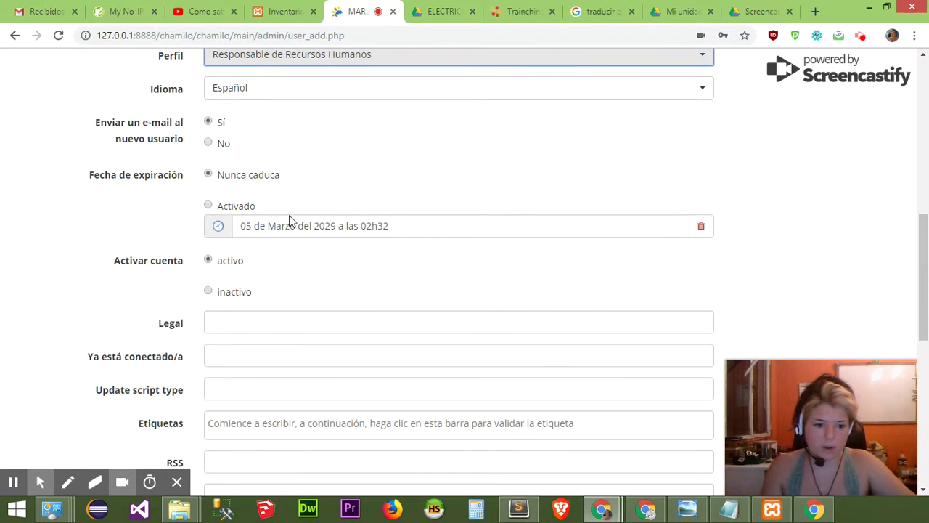
{"action": "scroll", "coordinate": [365, 304], "scroll_direction": "down", "scroll_amount": 1}
{"action": "scroll", "coordinate": [364, 304], "scroll_direction": "down", "scroll_amount": 4}
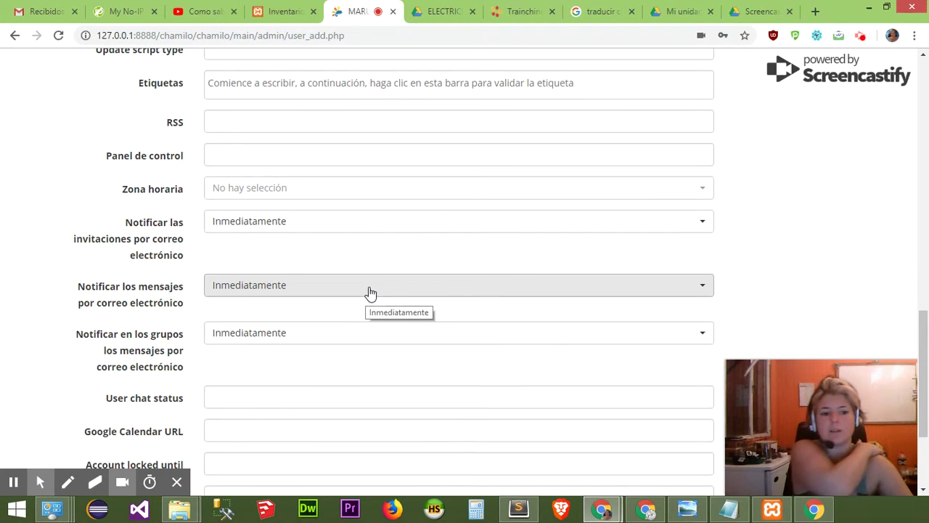
{"action": "scroll", "coordinate": [369, 291], "scroll_direction": "down", "scroll_amount": 3}
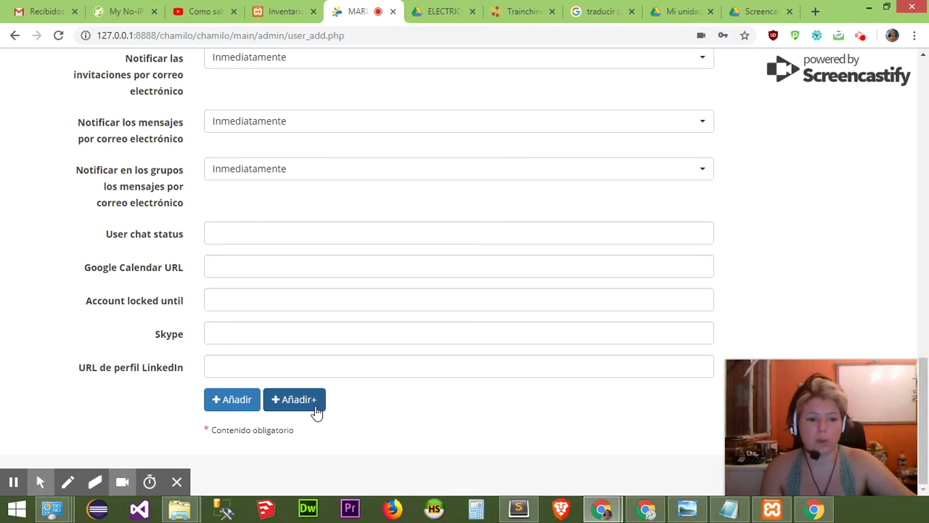
{"action": "left_click", "coordinate": [247, 408]}
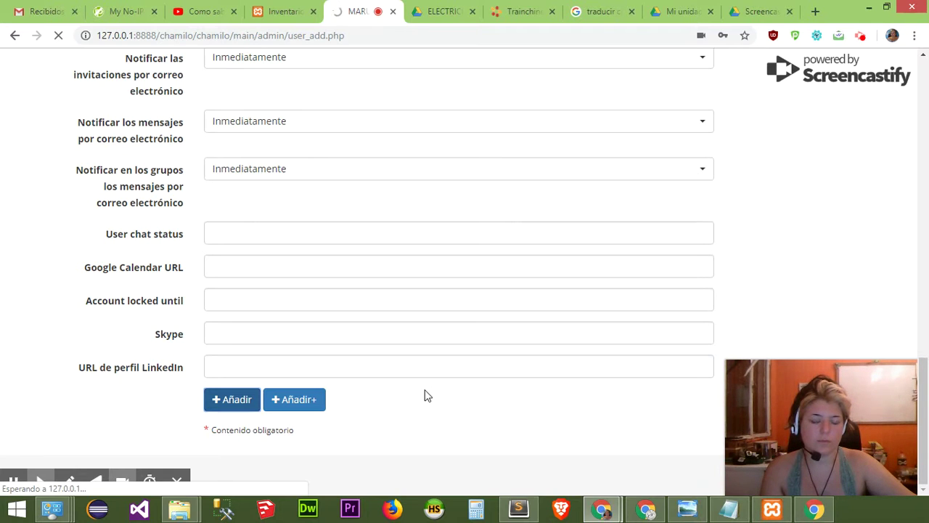
{"action": "scroll", "coordinate": [429, 396], "scroll_direction": "up", "scroll_amount": 12}
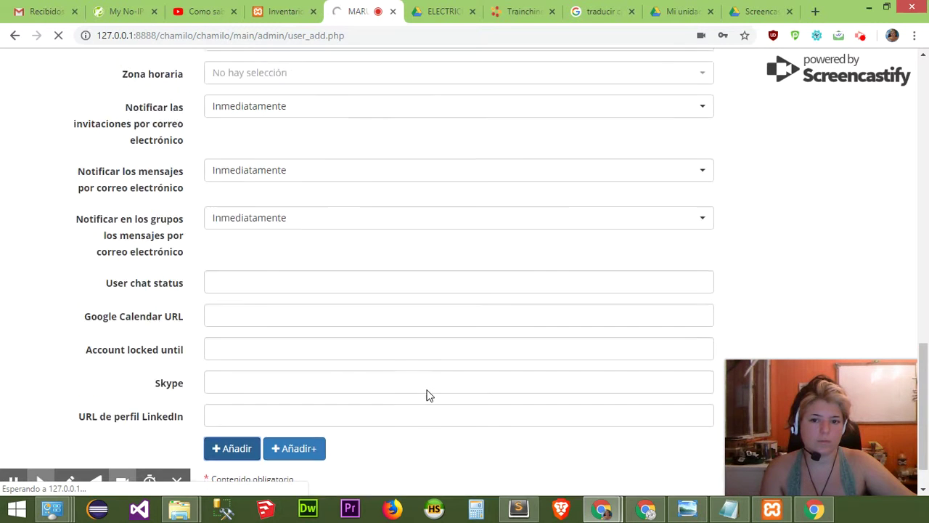
{"action": "scroll", "coordinate": [430, 407], "scroll_direction": "up", "scroll_amount": 4}
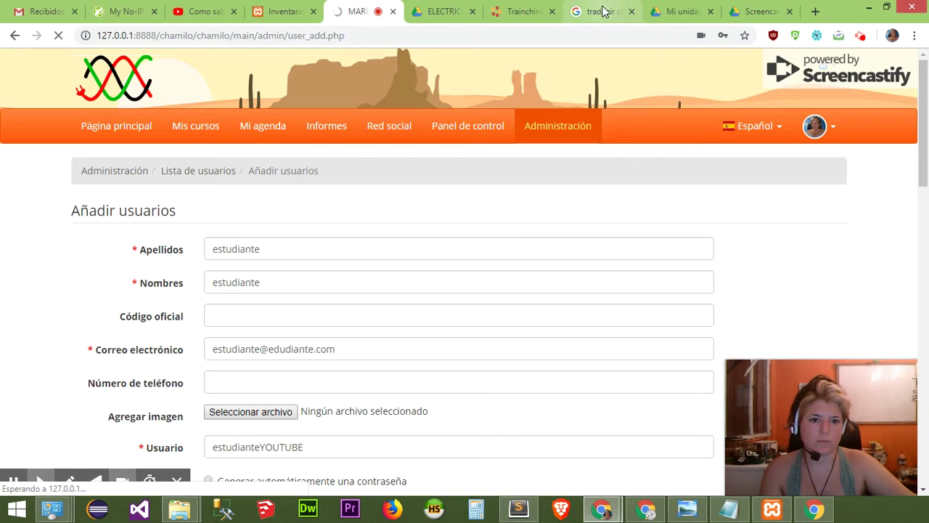
Close the Chinese translation tab, return to Chamilo and accept saving the password.
{"action": "left_click", "coordinate": [629, 16]}
{"action": "left_click", "coordinate": [631, 13]}
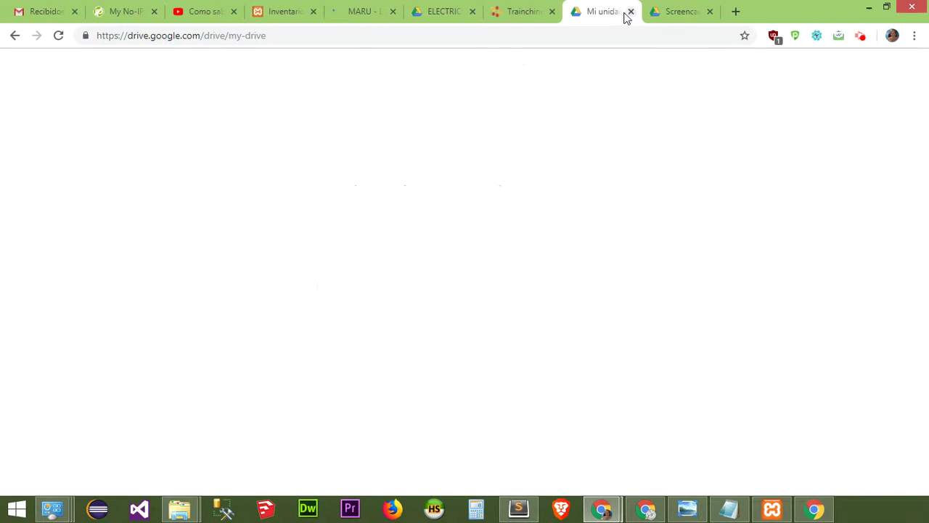
{"action": "left_click", "coordinate": [365, 13]}
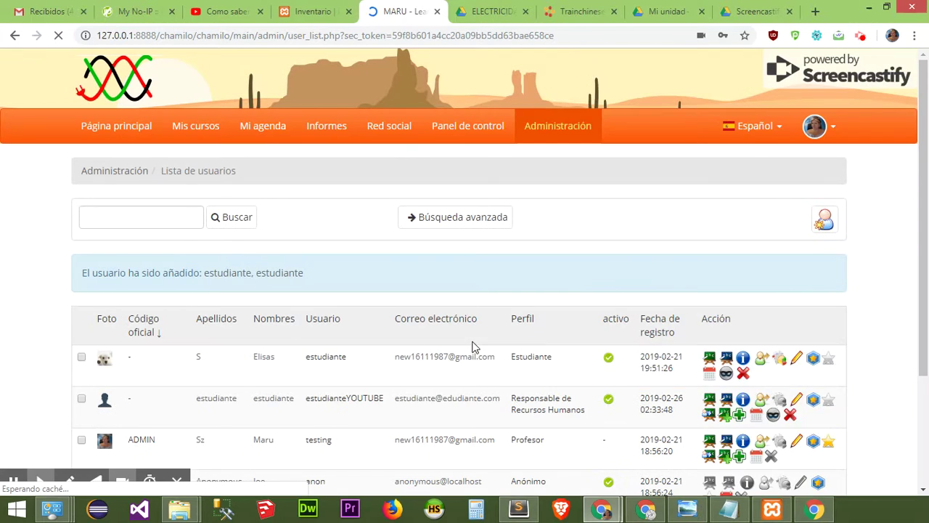
{"action": "left_click", "coordinate": [662, 145]}
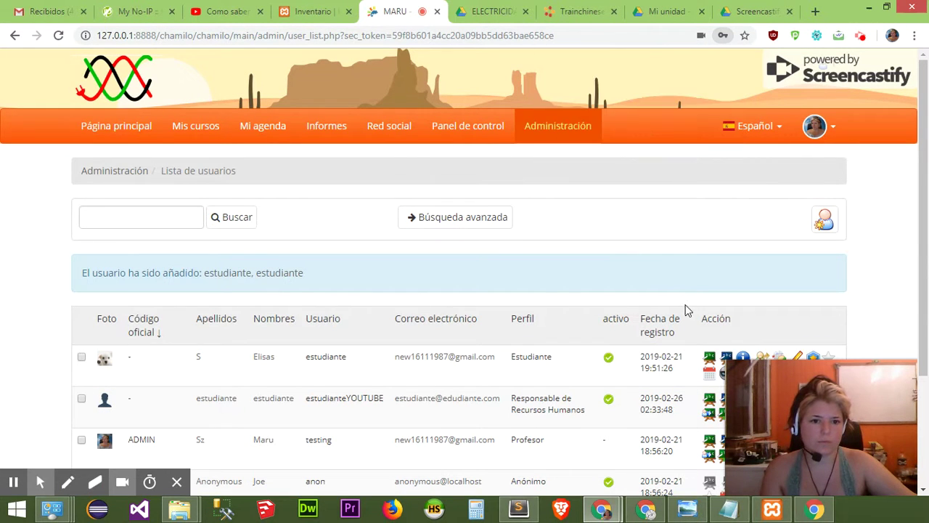
{"action": "scroll", "coordinate": [846, 334], "scroll_direction": "down", "scroll_amount": 2}
{"action": "scroll", "coordinate": [844, 334], "scroll_direction": "down", "scroll_amount": 1}
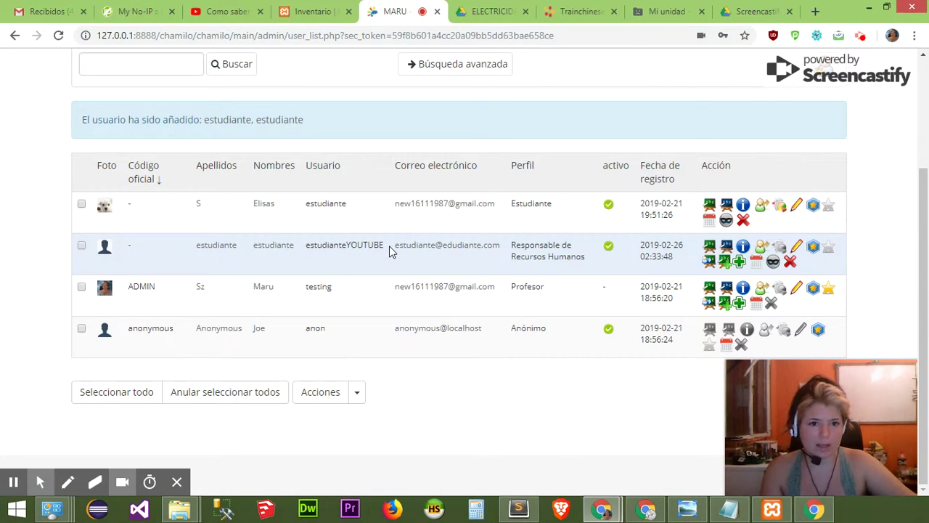
Close the Google Drive tab and confirm the new HR-manager user in the user list.
{"action": "left_click", "coordinate": [700, 12]}
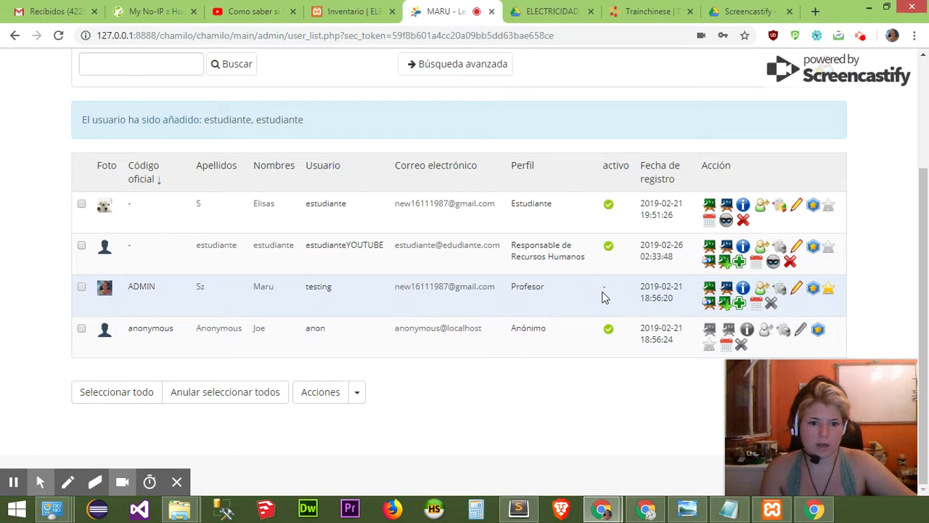
{"action": "scroll", "coordinate": [601, 297], "scroll_direction": "up", "scroll_amount": 1}
{"action": "scroll", "coordinate": [119, 151], "scroll_direction": "up", "scroll_amount": 2}
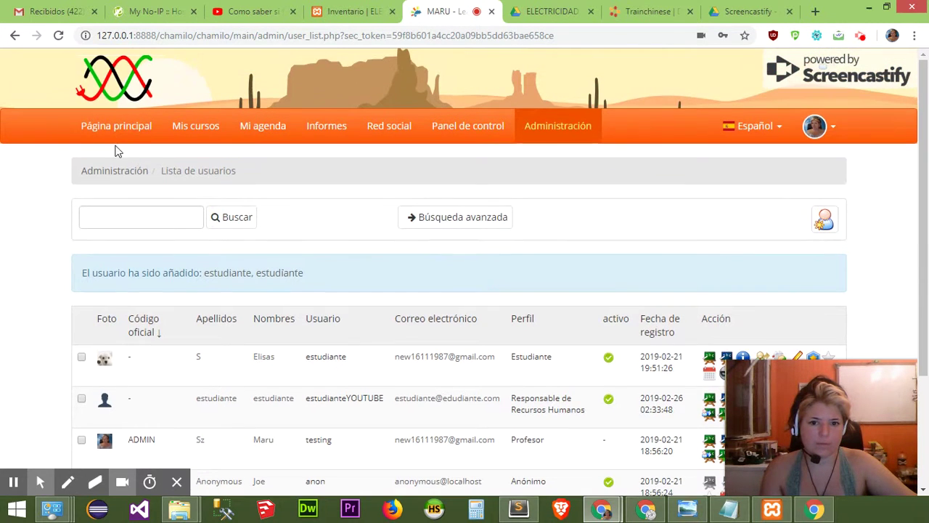
{"action": "scroll", "coordinate": [218, 145], "scroll_direction": "down", "scroll_amount": 2}
{"action": "scroll", "coordinate": [312, 209], "scroll_direction": "up", "scroll_amount": 2}
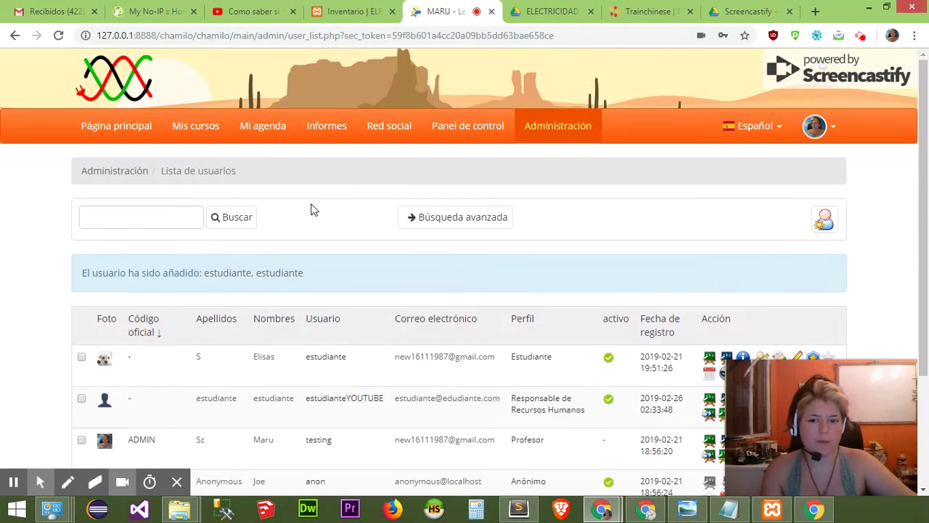
{"action": "left_click", "coordinate": [215, 128]}
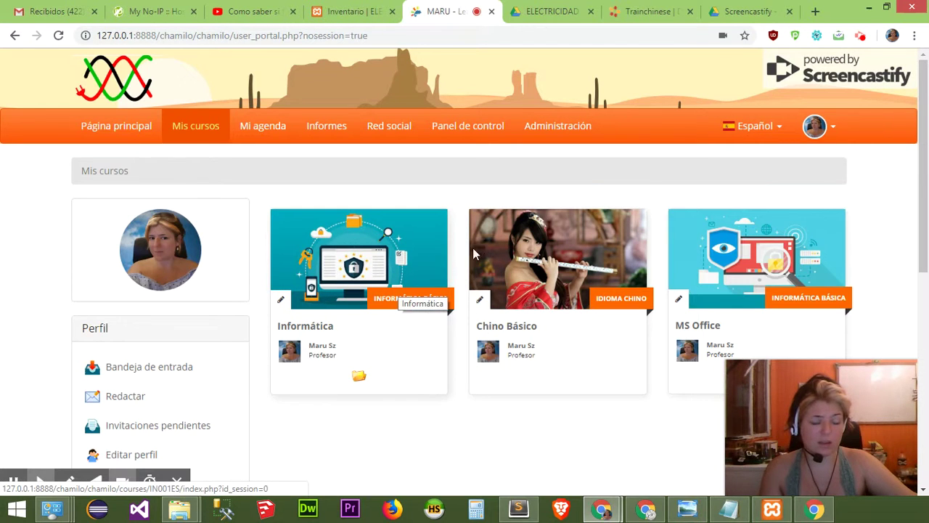
Open the Informática course (IN001ES) from Mis cursos.
{"action": "scroll", "coordinate": [693, 280], "scroll_direction": "down", "scroll_amount": 2}
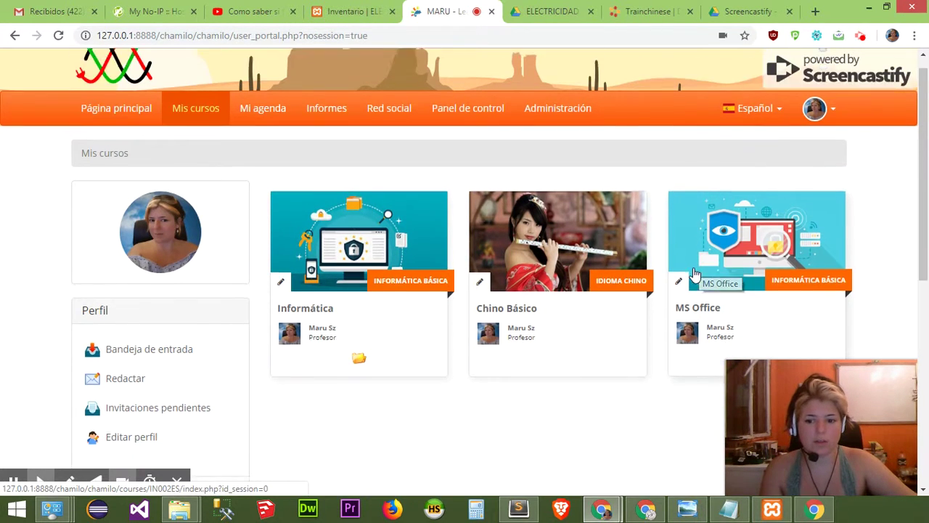
{"action": "scroll", "coordinate": [681, 292], "scroll_direction": "up", "scroll_amount": 2}
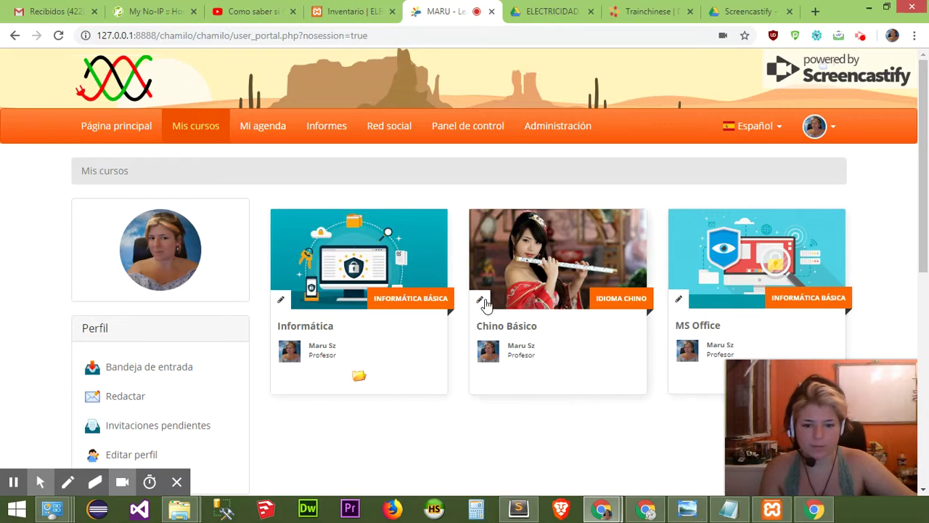
{"action": "left_click", "coordinate": [350, 249]}
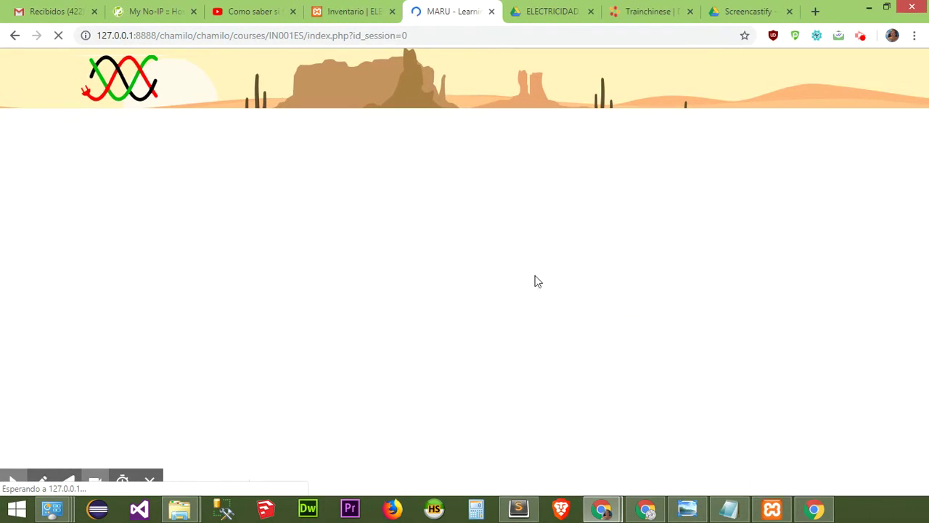
Toggle the Lecciones tool visible, then hide it from students again.
{"action": "scroll", "coordinate": [613, 312], "scroll_direction": "down", "scroll_amount": 3}
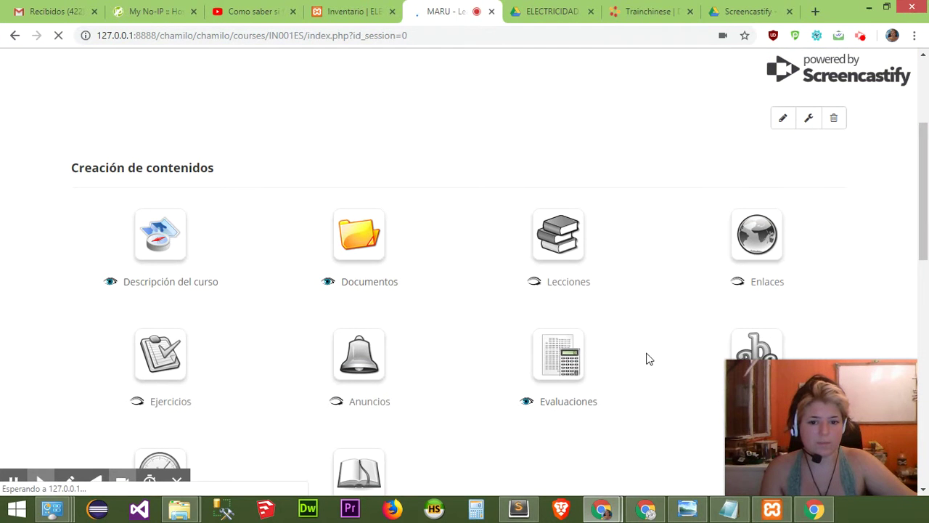
{"action": "scroll", "coordinate": [489, 337], "scroll_direction": "up", "scroll_amount": 3}
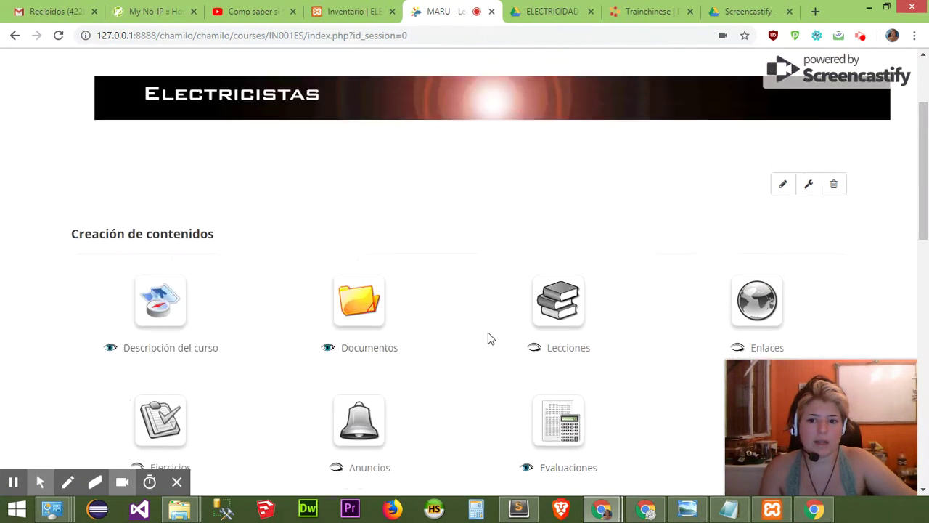
{"action": "scroll", "coordinate": [249, 310], "scroll_direction": "down", "scroll_amount": 3}
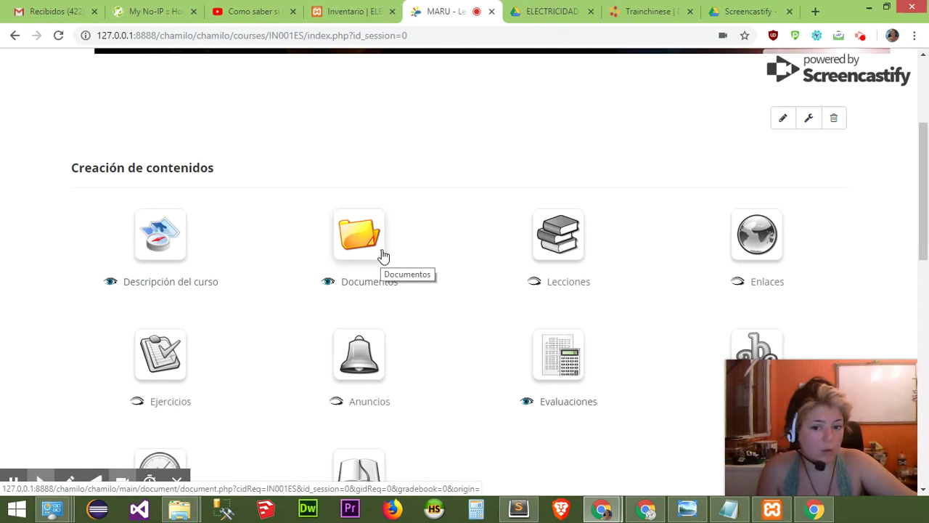
{"action": "scroll", "coordinate": [588, 310], "scroll_direction": "down", "scroll_amount": 1}
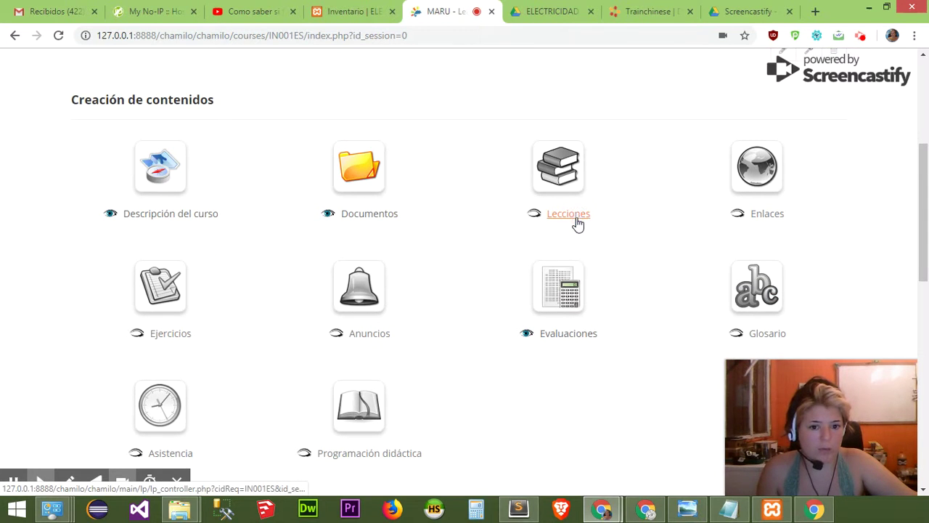
{"action": "left_click", "coordinate": [533, 214]}
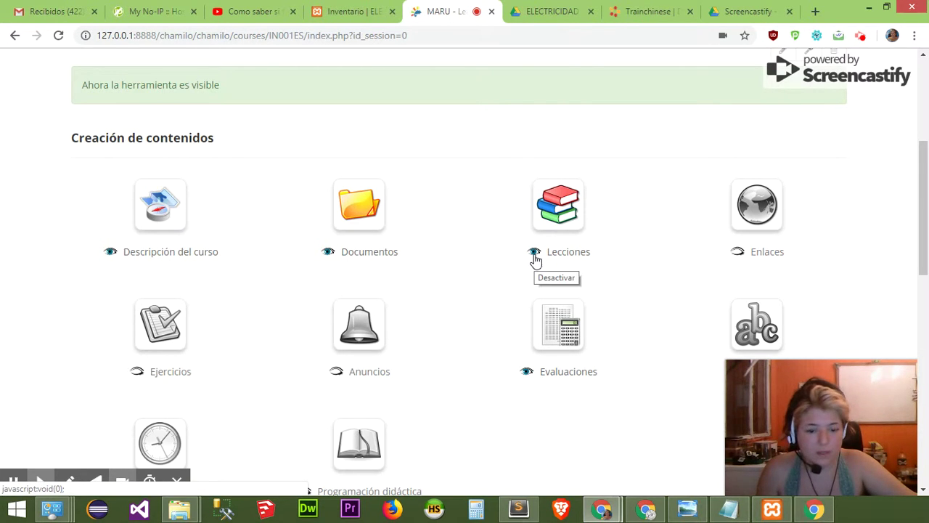
{"action": "left_click", "coordinate": [534, 256]}
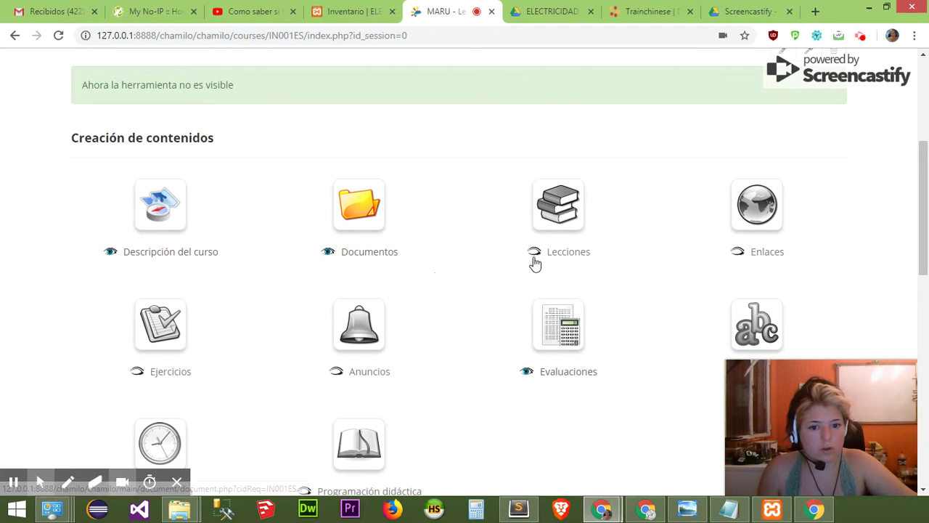
{"action": "scroll", "coordinate": [687, 280], "scroll_direction": "down", "scroll_amount": 4}
Hide the Notas personales tool from students in Informática.
{"action": "scroll", "coordinate": [584, 272], "scroll_direction": "down", "scroll_amount": 3}
{"action": "scroll", "coordinate": [576, 272], "scroll_direction": "up", "scroll_amount": 6}
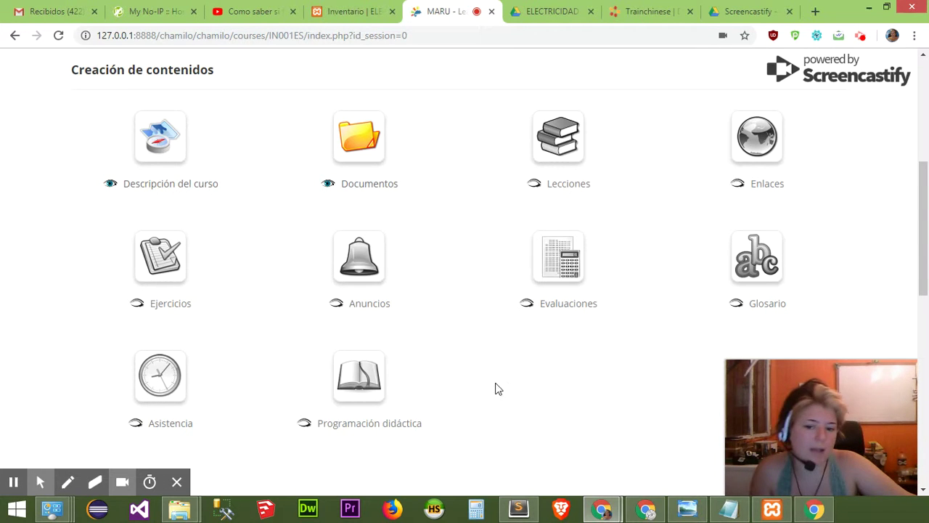
{"action": "scroll", "coordinate": [457, 392], "scroll_direction": "down", "scroll_amount": 1}
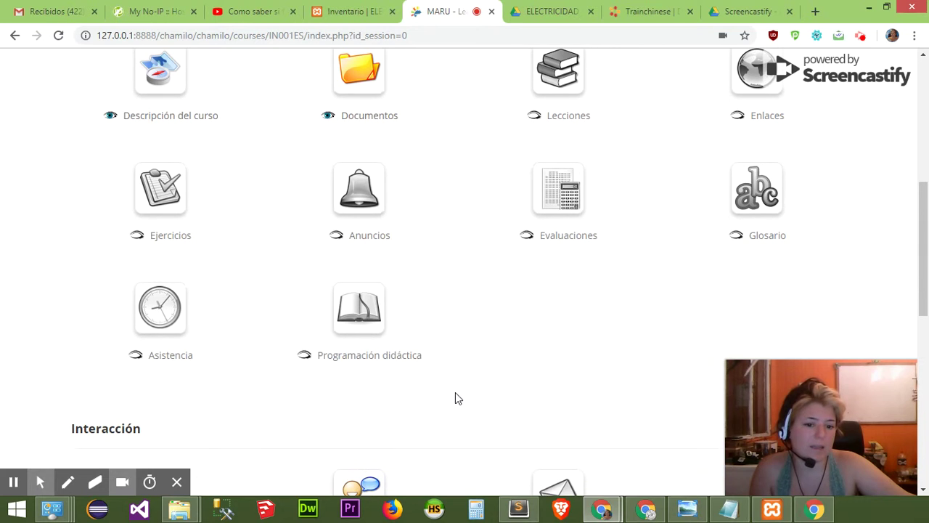
{"action": "scroll", "coordinate": [366, 382], "scroll_direction": "down", "scroll_amount": 3}
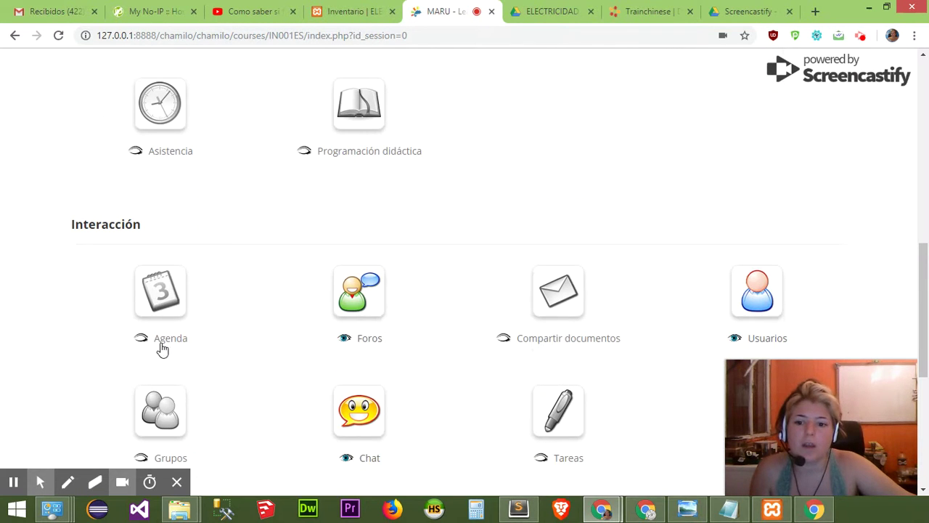
{"action": "scroll", "coordinate": [348, 346], "scroll_direction": "down", "scroll_amount": 1}
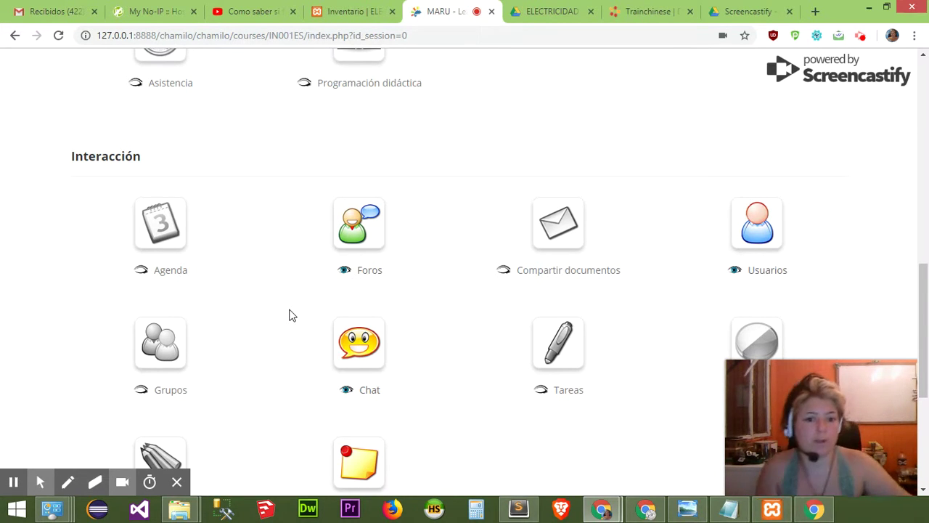
{"action": "scroll", "coordinate": [507, 345], "scroll_direction": "down", "scroll_amount": 2}
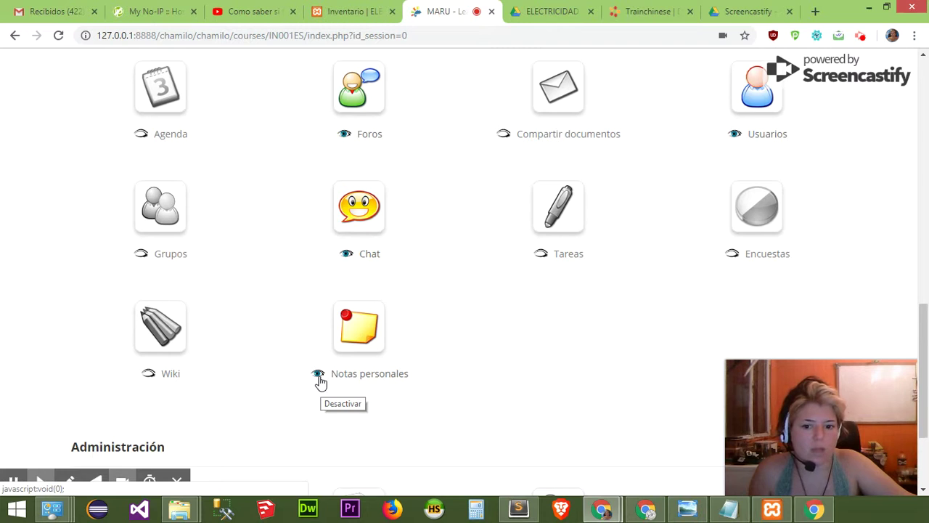
{"action": "left_click", "coordinate": [318, 375]}
Hide the Foros tool from students, leaving Chat visible.
{"action": "scroll", "coordinate": [533, 383], "scroll_direction": "up", "scroll_amount": 1}
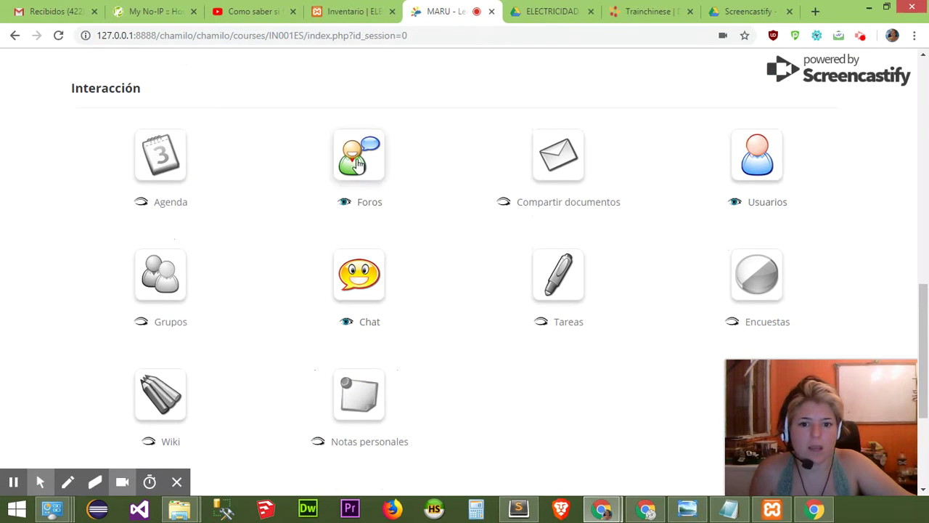
{"action": "left_click", "coordinate": [350, 207]}
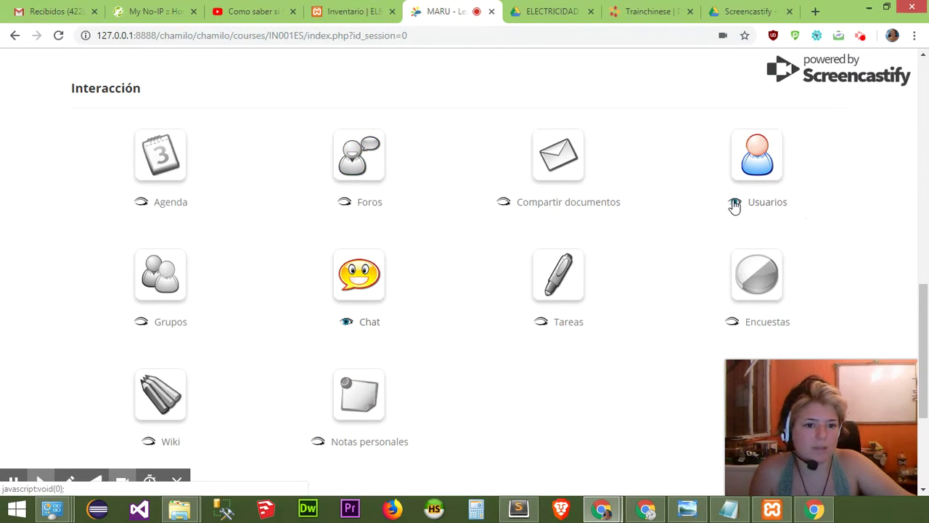
{"action": "scroll", "coordinate": [586, 384], "scroll_direction": "up", "scroll_amount": 6}
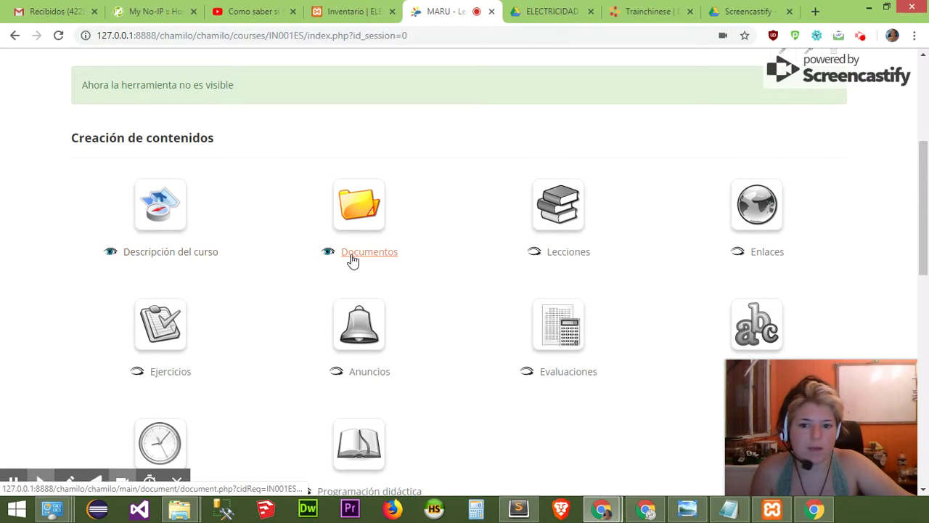
{"action": "scroll", "coordinate": [508, 363], "scroll_direction": "down", "scroll_amount": 5}
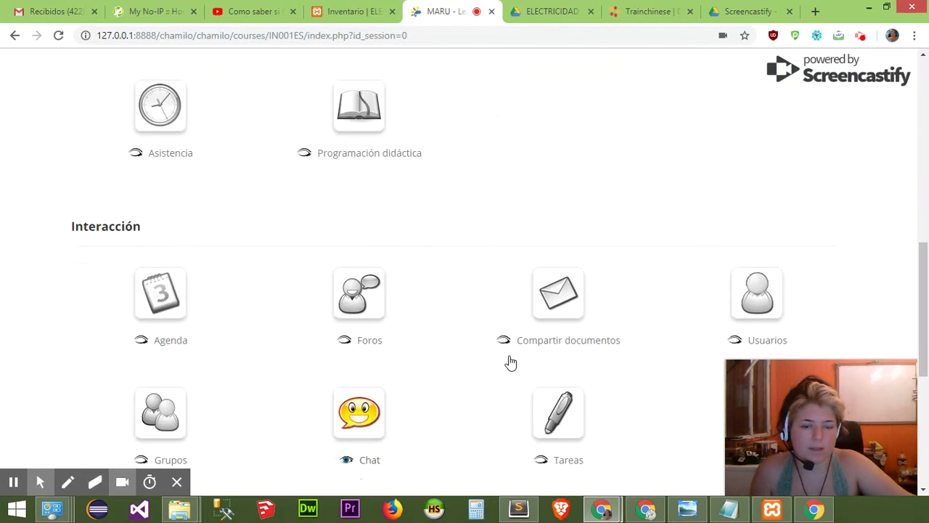
{"action": "scroll", "coordinate": [513, 360], "scroll_direction": "up", "scroll_amount": 8}
{"action": "left_click", "coordinate": [834, 128]}
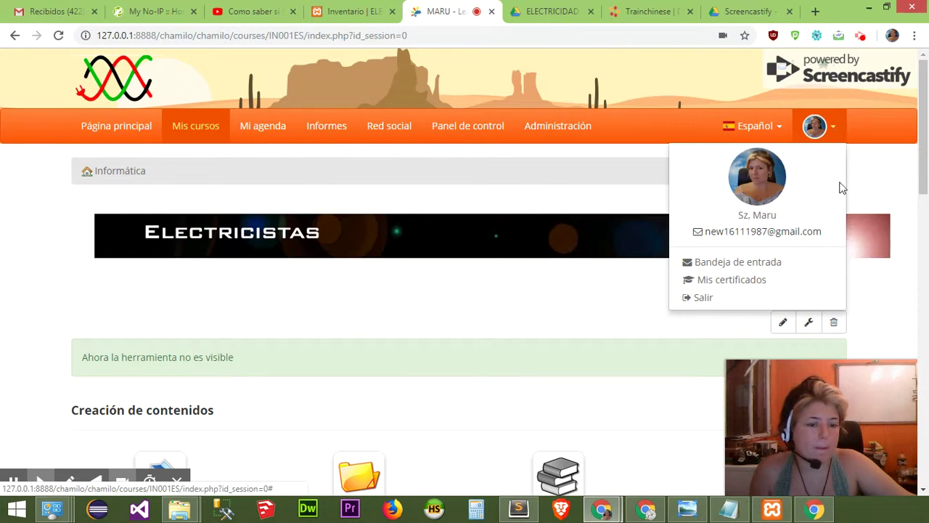
Log out of the admin account and log back in with the saved student login.
{"action": "left_click", "coordinate": [704, 298]}
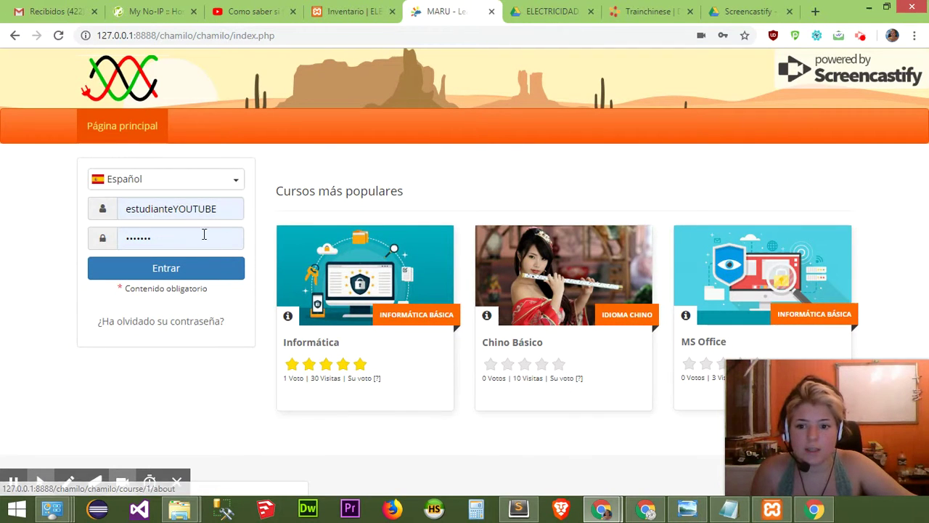
{"action": "double_click", "coordinate": [178, 210]}
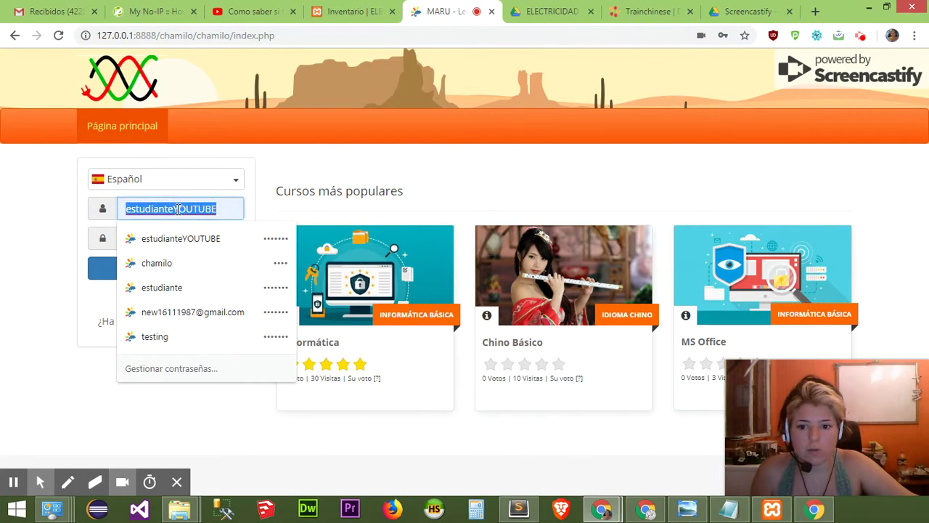
{"action": "left_click", "coordinate": [196, 286]}
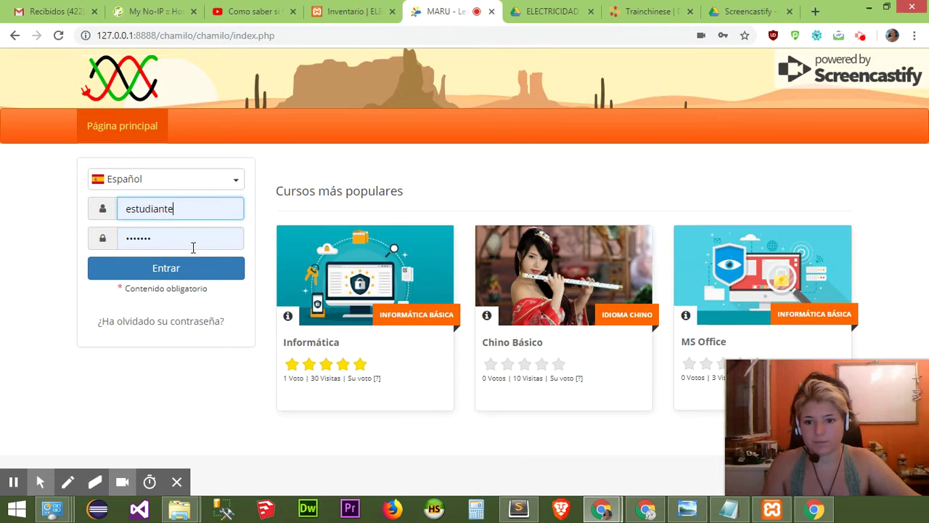
{"action": "left_click", "coordinate": [183, 268]}
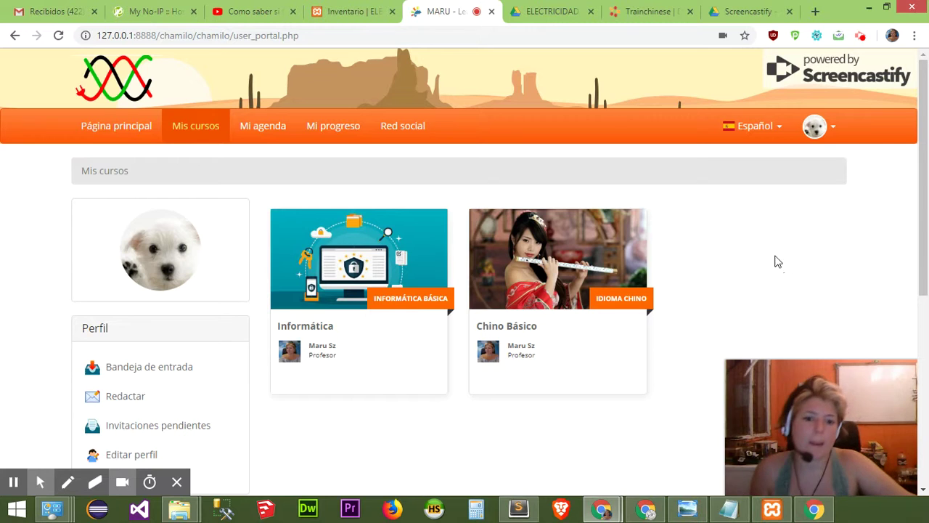
Browse the portal's home page as the student.
{"action": "scroll", "coordinate": [159, 299], "scroll_direction": "down", "scroll_amount": 3}
{"action": "scroll", "coordinate": [138, 178], "scroll_direction": "up", "scroll_amount": 3}
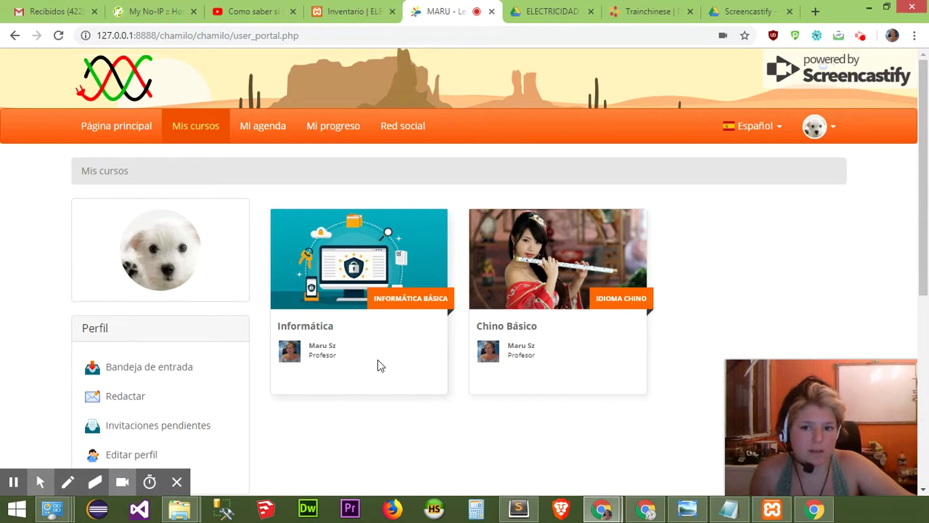
{"action": "left_click", "coordinate": [113, 128]}
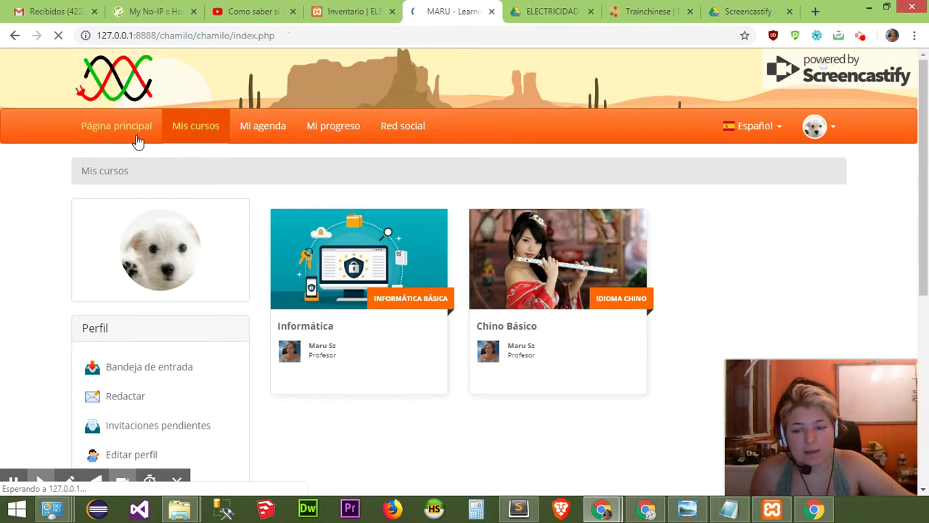
{"action": "scroll", "coordinate": [685, 429], "scroll_direction": "down", "scroll_amount": 2}
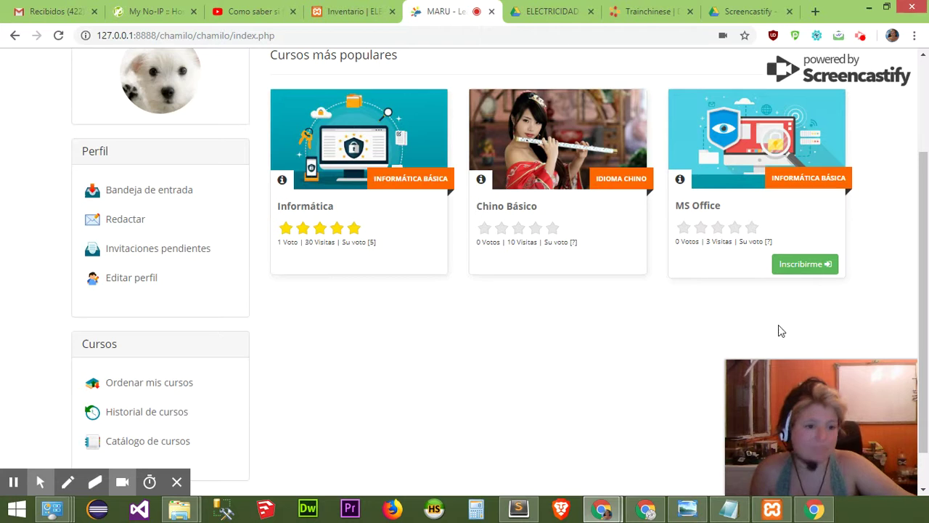
{"action": "scroll", "coordinate": [805, 323], "scroll_direction": "up", "scroll_amount": 1}
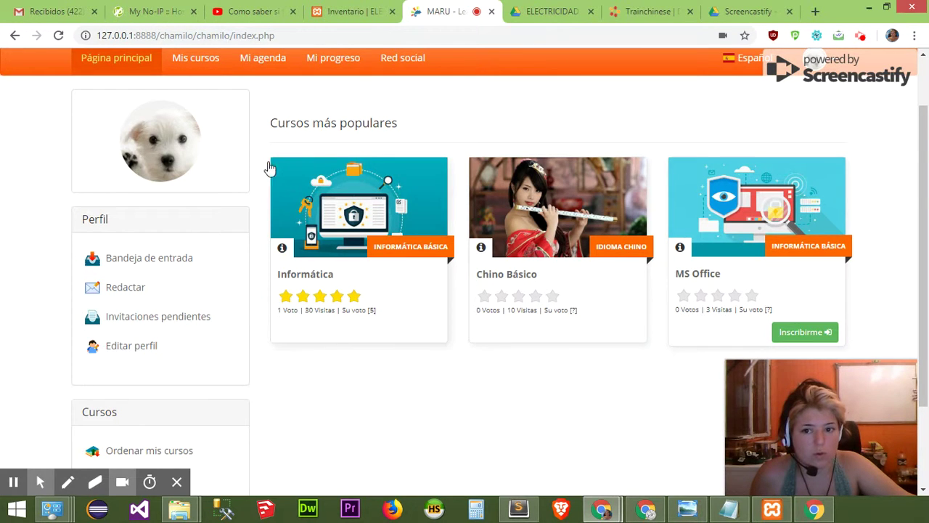
Review the student's course list showing only Informática and Chino Básico.
{"action": "left_click", "coordinate": [202, 65]}
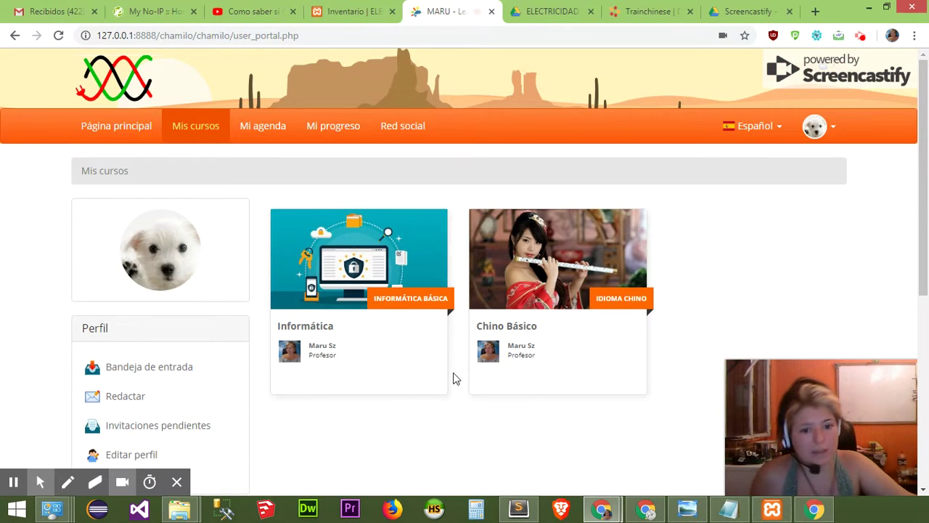
{"action": "scroll", "coordinate": [554, 384], "scroll_direction": "down", "scroll_amount": 3}
{"action": "scroll", "coordinate": [554, 385], "scroll_direction": "down", "scroll_amount": 1}
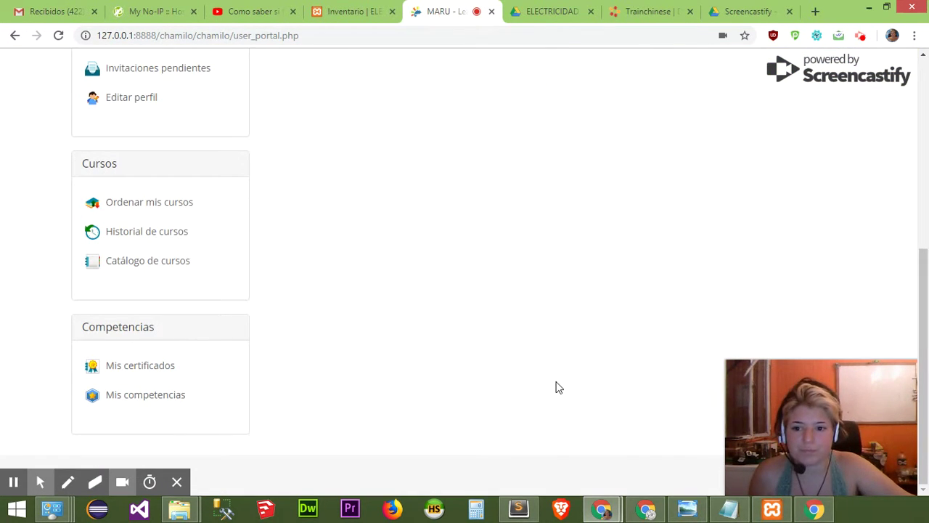
{"action": "scroll", "coordinate": [461, 350], "scroll_direction": "up", "scroll_amount": 2}
{"action": "scroll", "coordinate": [454, 350], "scroll_direction": "up", "scroll_amount": 3}
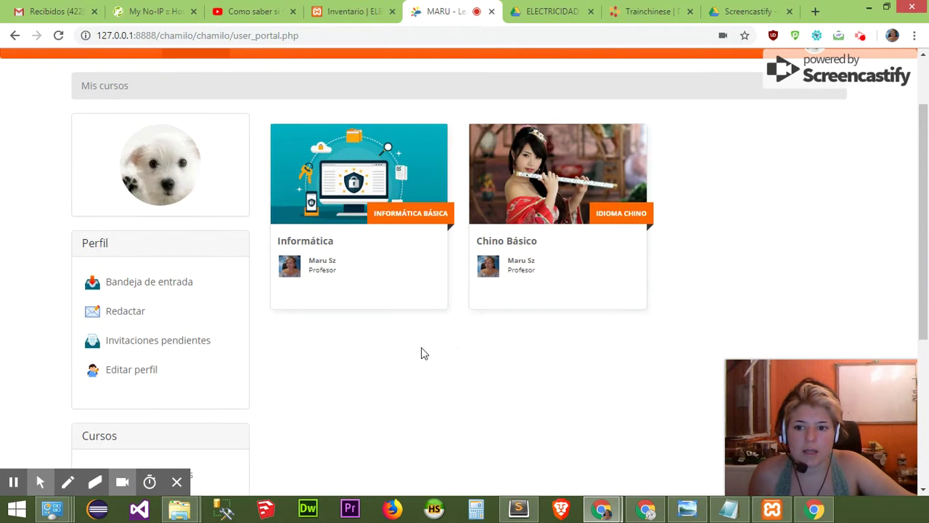
{"action": "scroll", "coordinate": [203, 305], "scroll_direction": "down", "scroll_amount": 1}
{"action": "scroll", "coordinate": [192, 293], "scroll_direction": "down", "scroll_amount": 3}
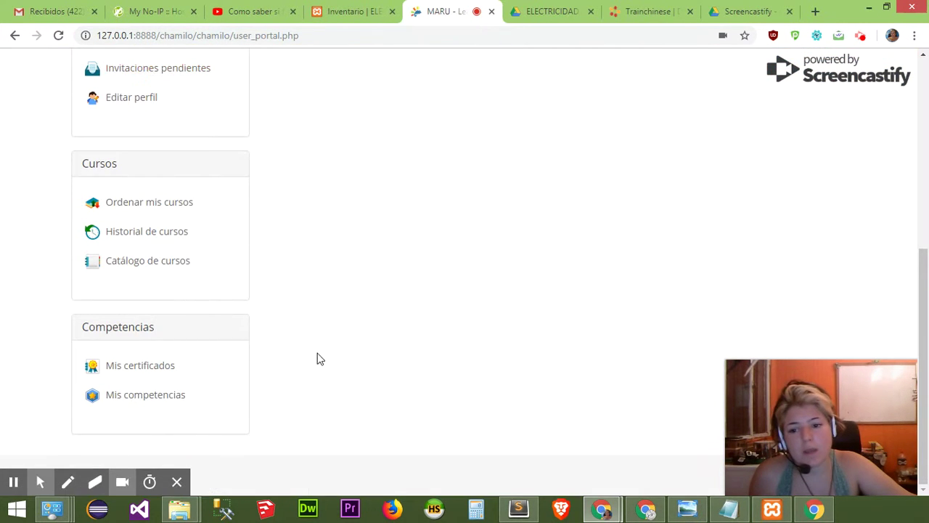
{"action": "scroll", "coordinate": [317, 356], "scroll_direction": "up", "scroll_amount": 4}
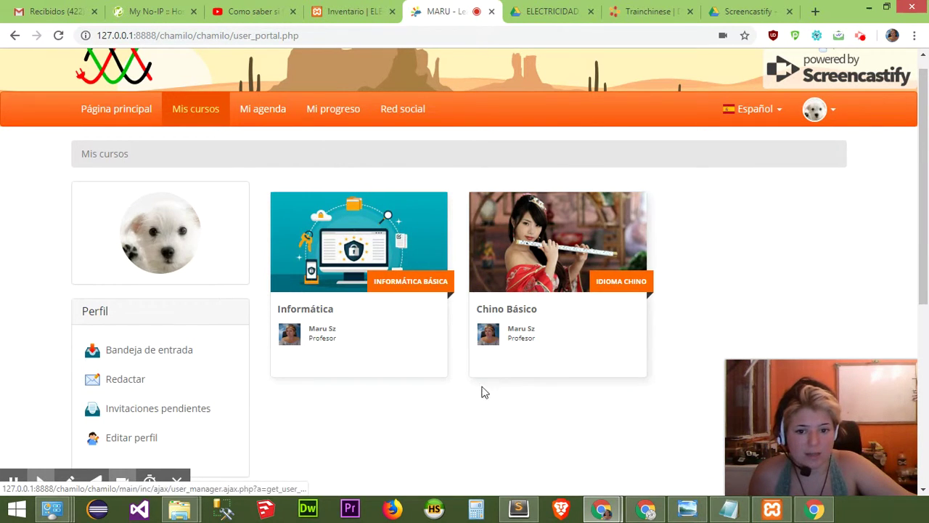
{"action": "scroll", "coordinate": [427, 394], "scroll_direction": "down", "scroll_amount": 2}
{"action": "scroll", "coordinate": [419, 377], "scroll_direction": "up", "scroll_amount": 2}
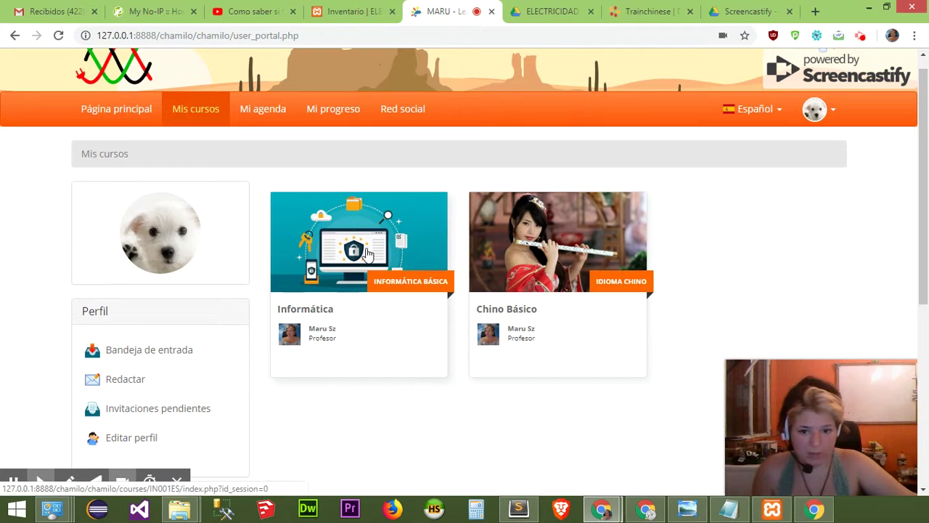
Enter the Informática course and open its Documentos tool.
{"action": "left_click", "coordinate": [371, 252]}
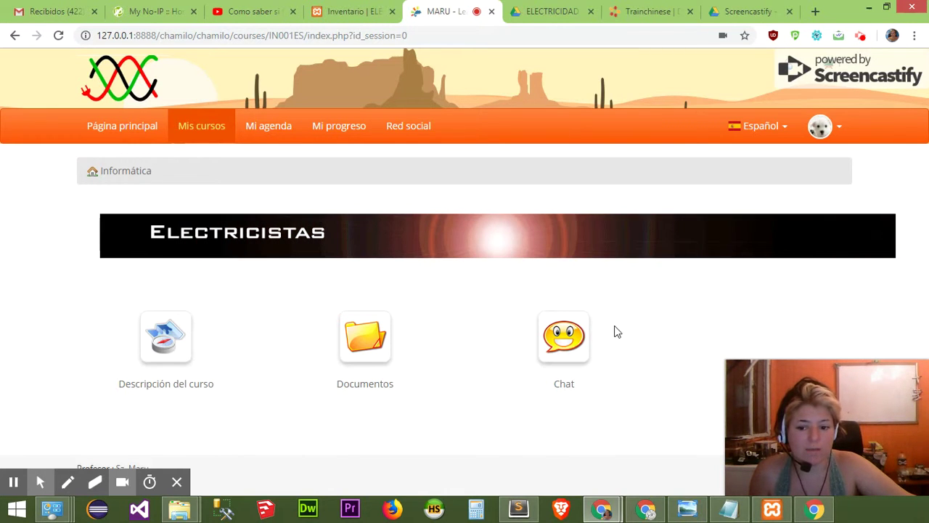
{"action": "left_click", "coordinate": [369, 390]}
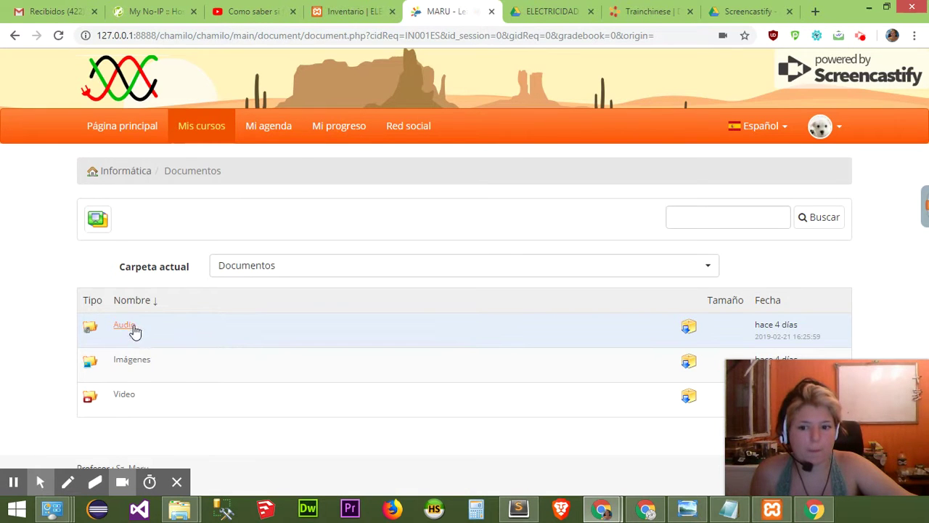
Open the Audio folder and play ListeningComprehension.mp3.
{"action": "scroll", "coordinate": [391, 372], "scroll_direction": "down", "scroll_amount": 1}
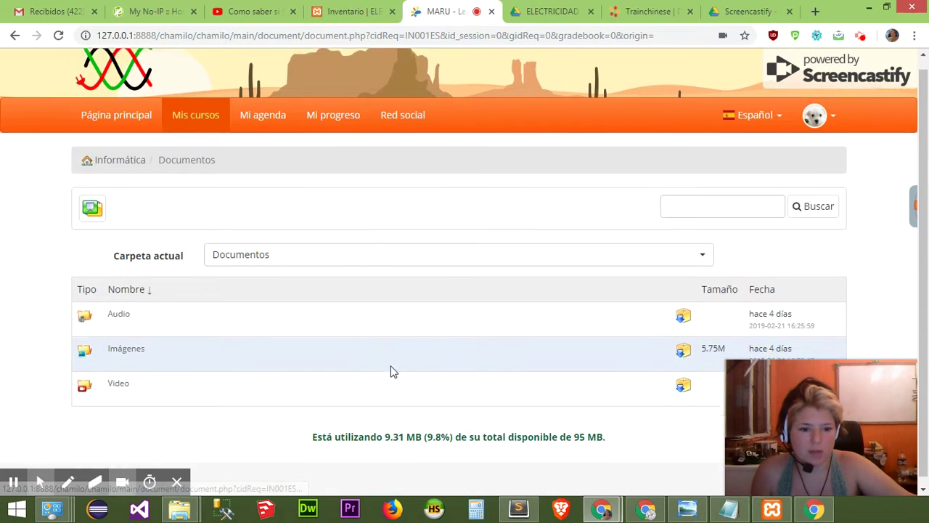
{"action": "left_click", "coordinate": [117, 311]}
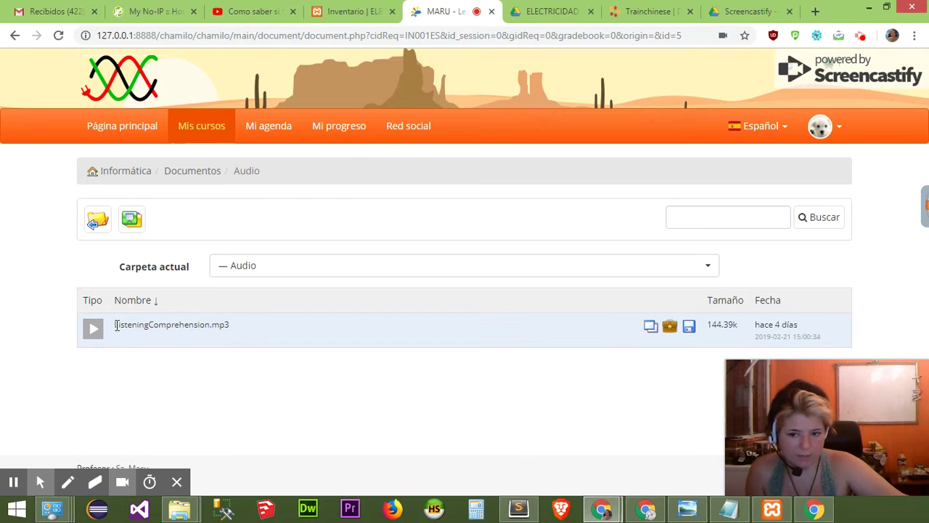
{"action": "left_click", "coordinate": [95, 331]}
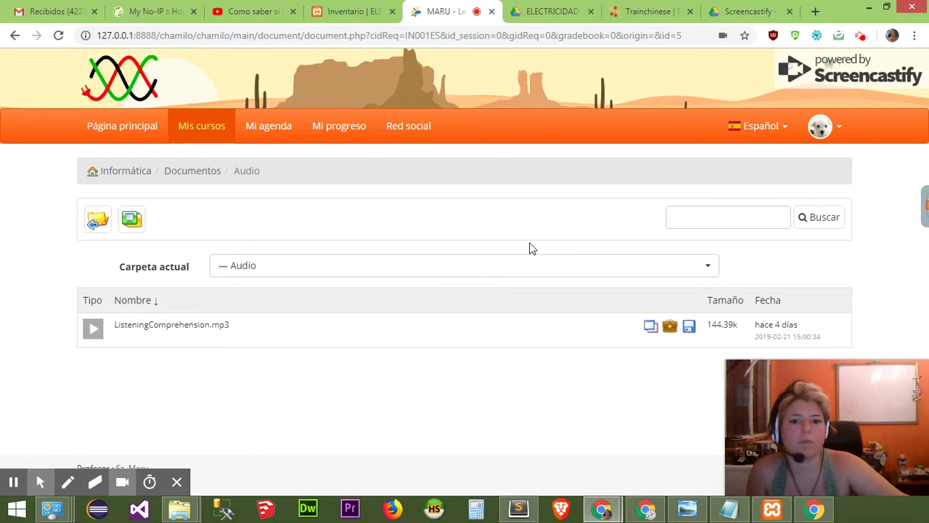
Switch the Carpeta actual dropdown to the Imágenes folder.
{"action": "left_click", "coordinate": [513, 267]}
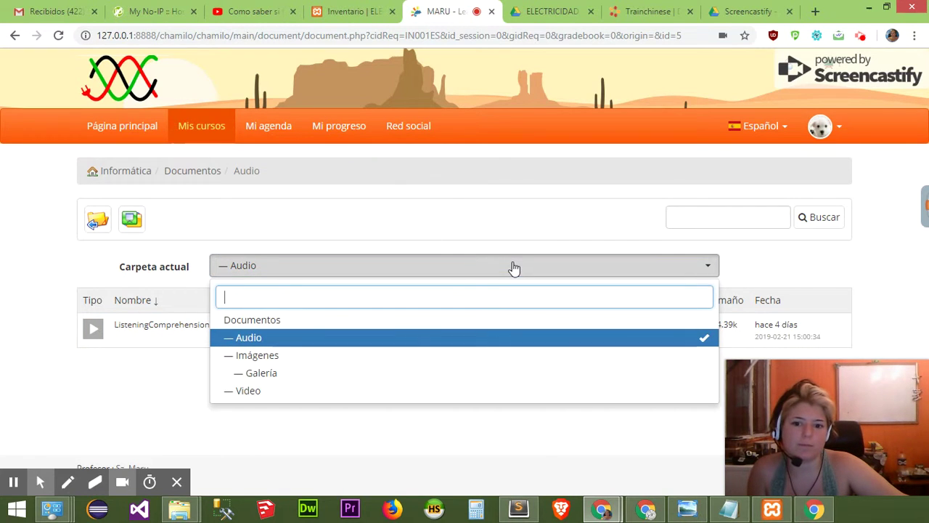
{"action": "left_click", "coordinate": [372, 355]}
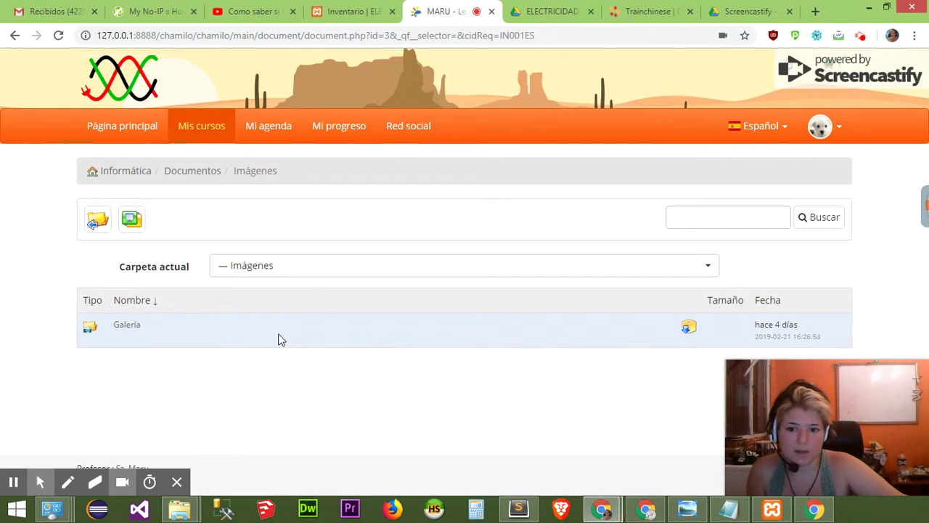
{"action": "left_click", "coordinate": [308, 272]}
Switch to the Galería folder and browse its image files.
{"action": "left_click", "coordinate": [305, 369]}
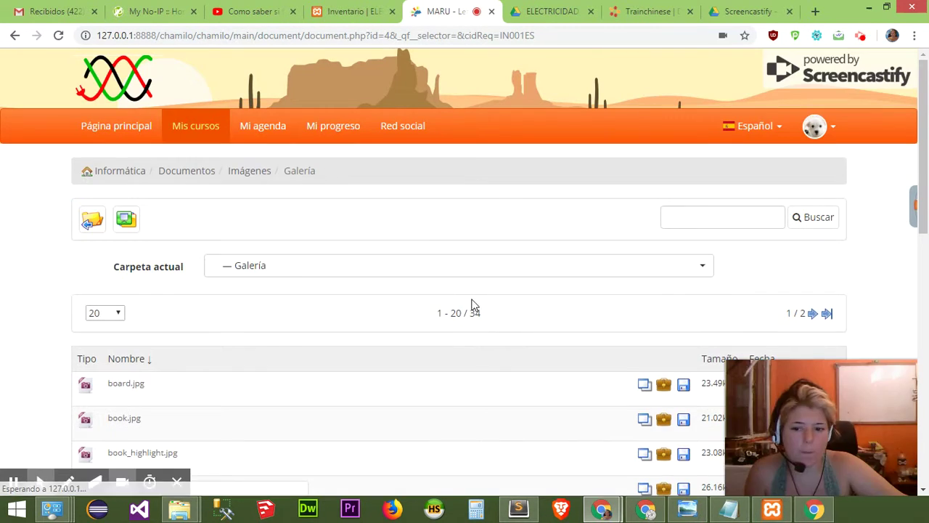
{"action": "scroll", "coordinate": [472, 305], "scroll_direction": "down", "scroll_amount": 4}
{"action": "scroll", "coordinate": [472, 313], "scroll_direction": "down", "scroll_amount": 5}
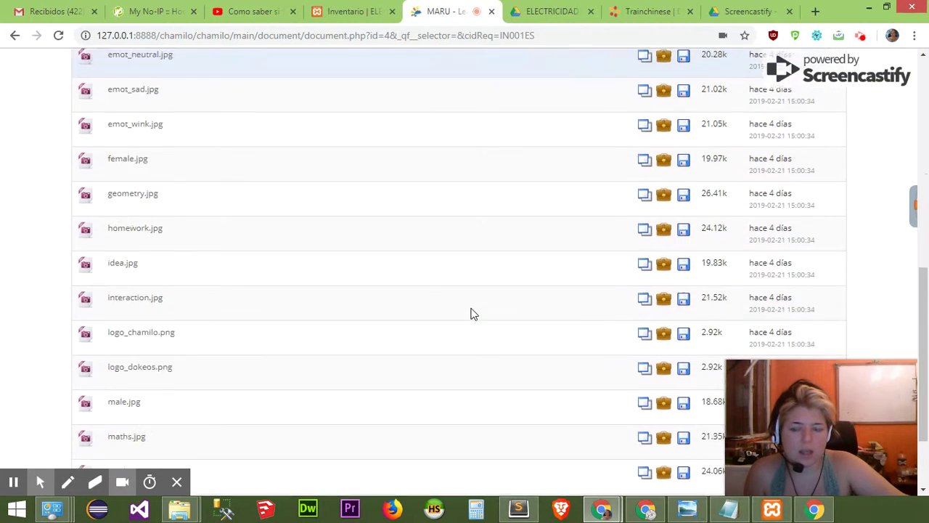
{"action": "scroll", "coordinate": [472, 313], "scroll_direction": "down", "scroll_amount": 1}
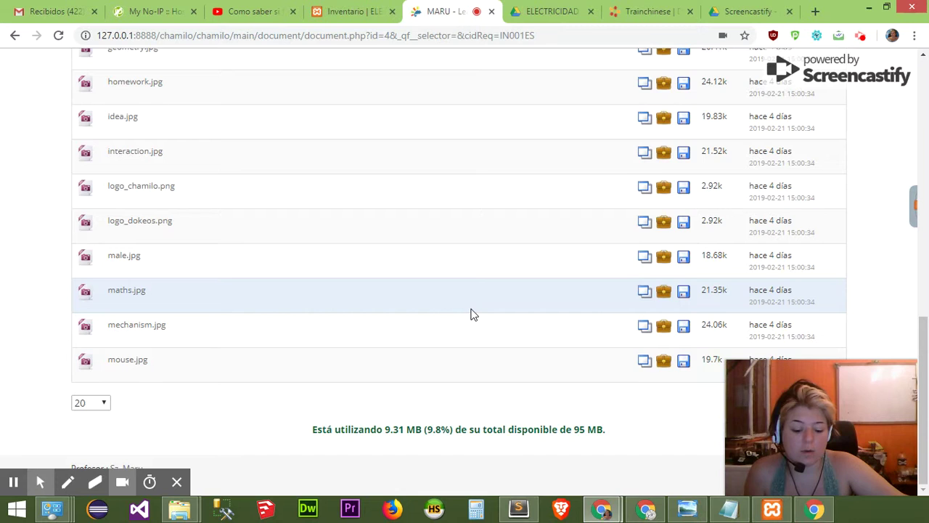
{"action": "scroll", "coordinate": [472, 315], "scroll_direction": "up", "scroll_amount": 8}
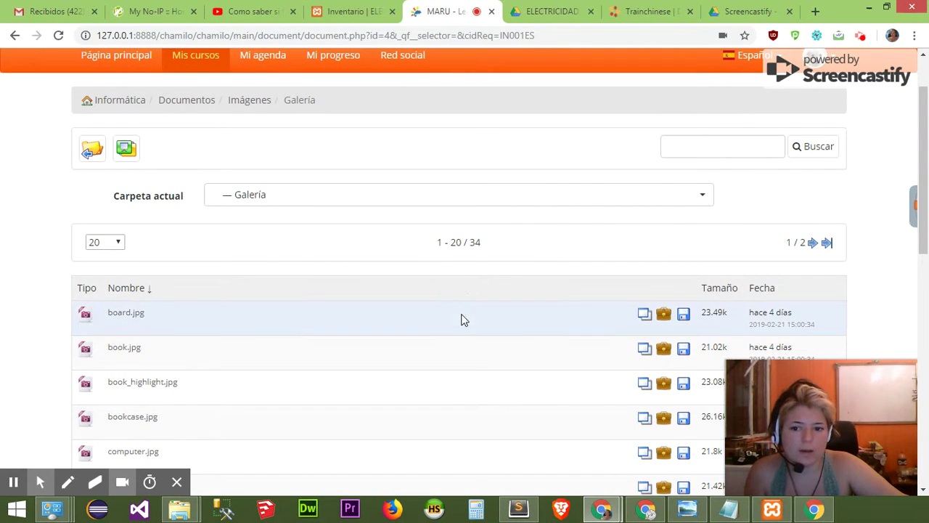
{"action": "scroll", "coordinate": [467, 317], "scroll_direction": "up", "scroll_amount": 1}
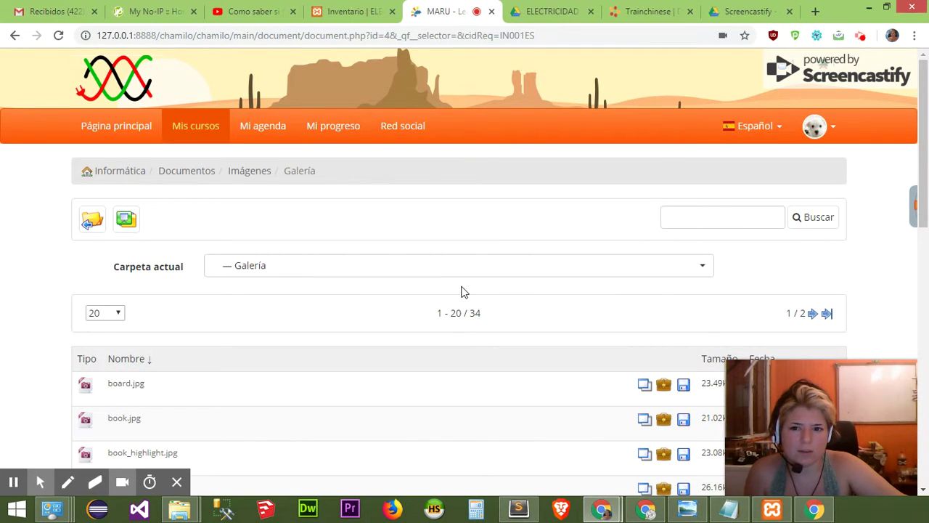
{"action": "scroll", "coordinate": [349, 327], "scroll_direction": "down", "scroll_amount": 6}
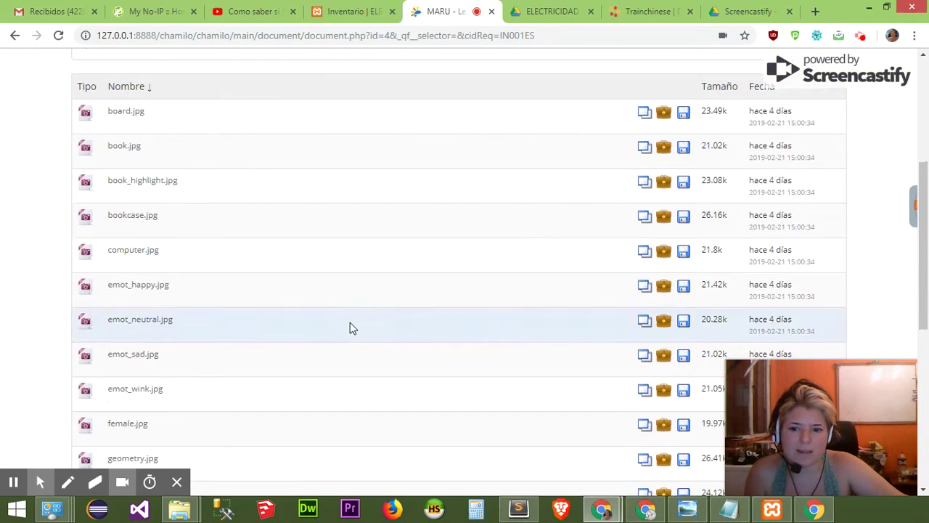
{"action": "scroll", "coordinate": [352, 323], "scroll_direction": "down", "scroll_amount": 4}
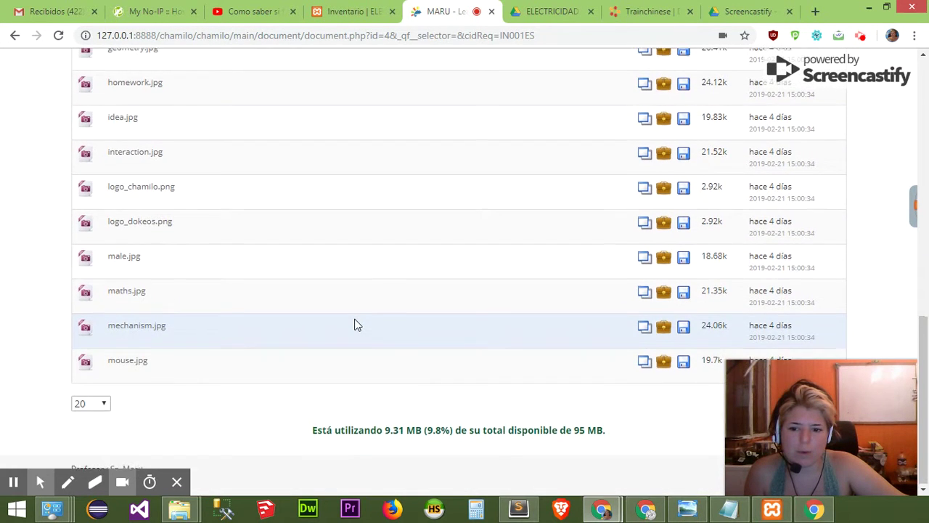
{"action": "scroll", "coordinate": [354, 324], "scroll_direction": "up", "scroll_amount": 6}
{"action": "scroll", "coordinate": [354, 325], "scroll_direction": "up", "scroll_amount": 4}
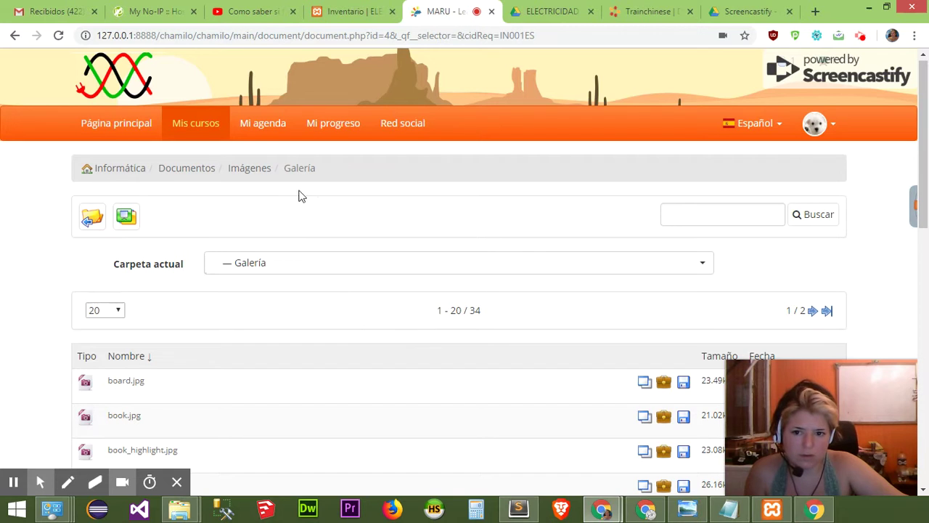
Return to Mis cursos to see the Informática and Chino Básico course cards.
{"action": "left_click", "coordinate": [210, 126]}
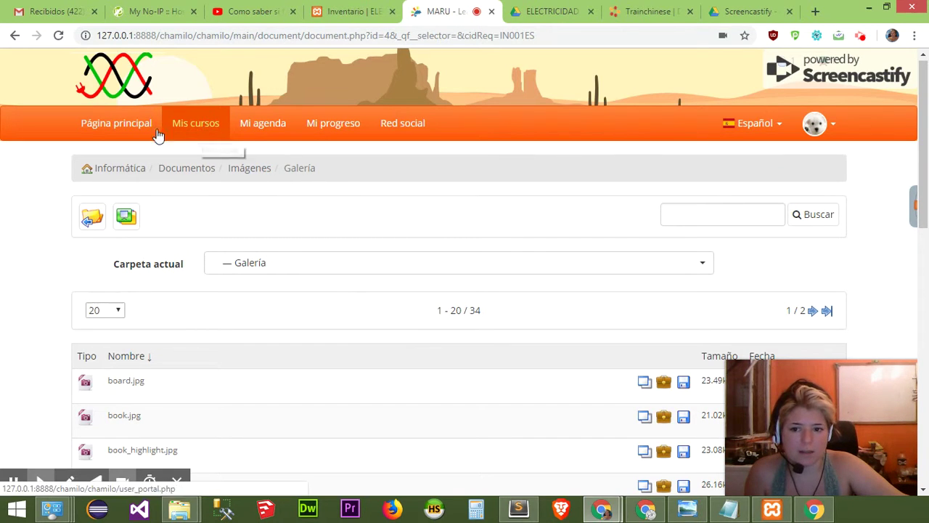
{"action": "scroll", "coordinate": [286, 373], "scroll_direction": "down", "scroll_amount": 5}
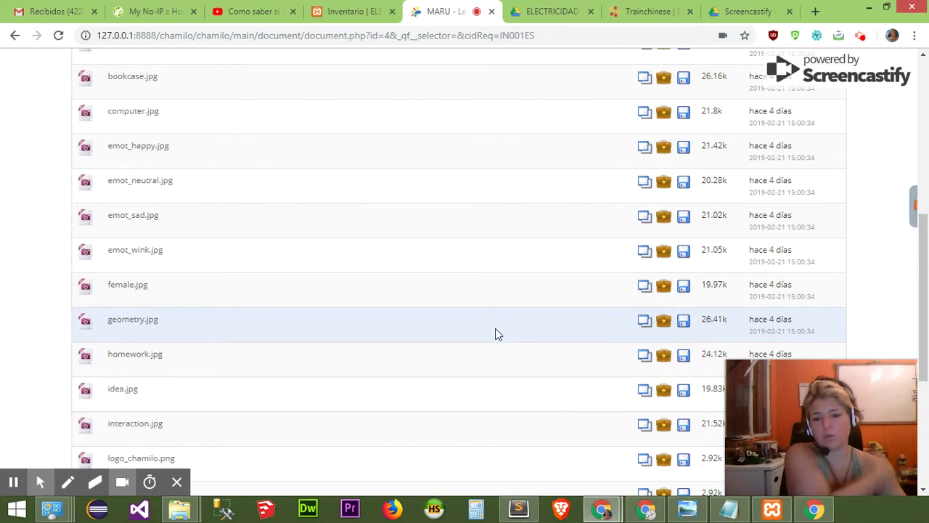
{"action": "scroll", "coordinate": [506, 342], "scroll_direction": "up", "scroll_amount": 5}
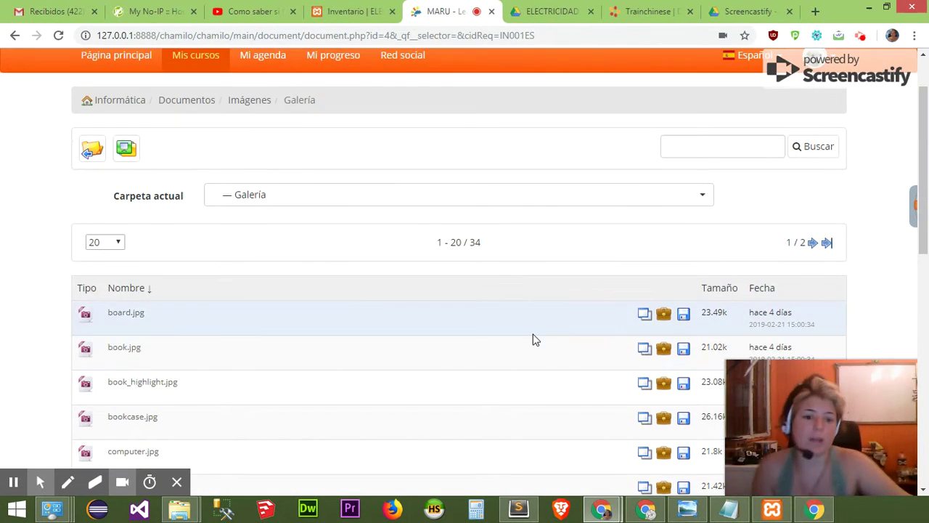
{"action": "scroll", "coordinate": [203, 102], "scroll_direction": "up", "scroll_amount": 1}
{"action": "left_click", "coordinate": [200, 130]}
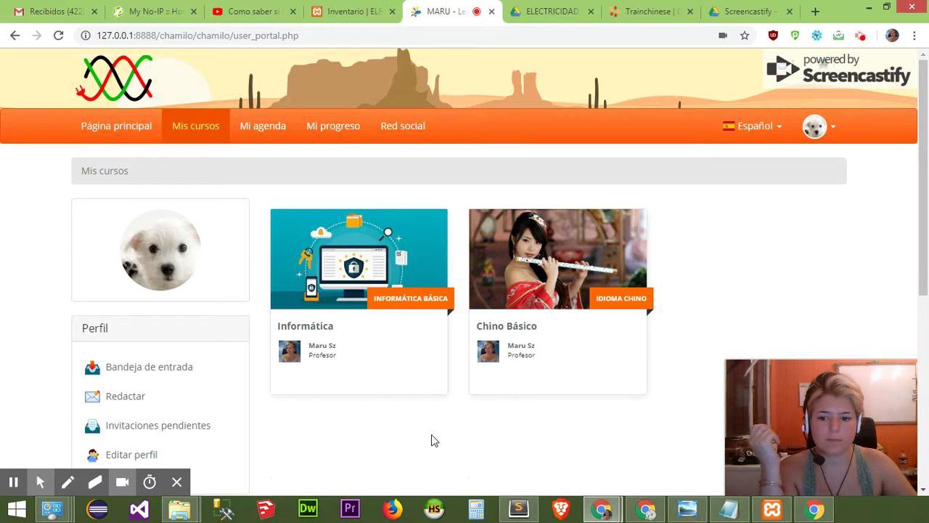
Log out via the avatar menu's Salir, then highlight Informática's vote count on the home page.
{"action": "left_click", "coordinate": [834, 131]}
{"action": "left_click", "coordinate": [710, 301]}
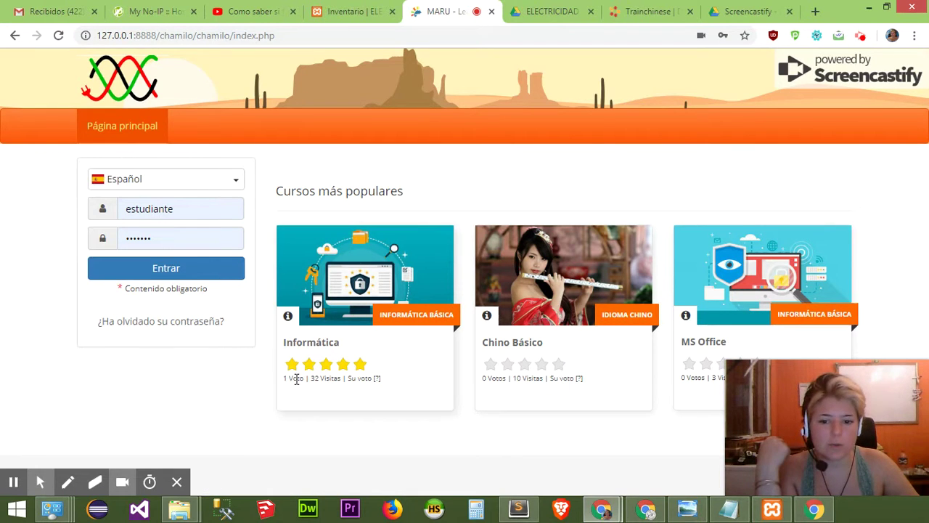
{"action": "left_click_drag", "start_coordinate": [285, 378], "coordinate": [304, 378]}
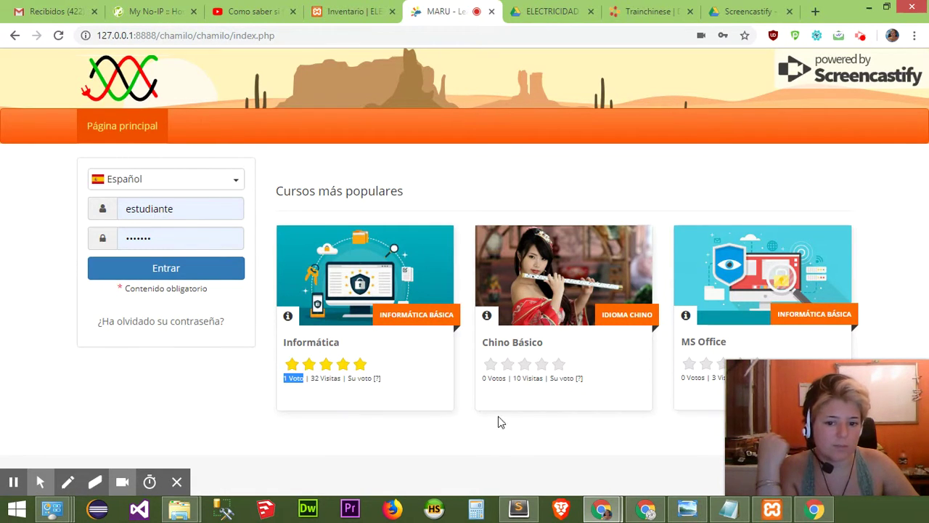
{"action": "mouse_move", "coordinate": [877, 390]}
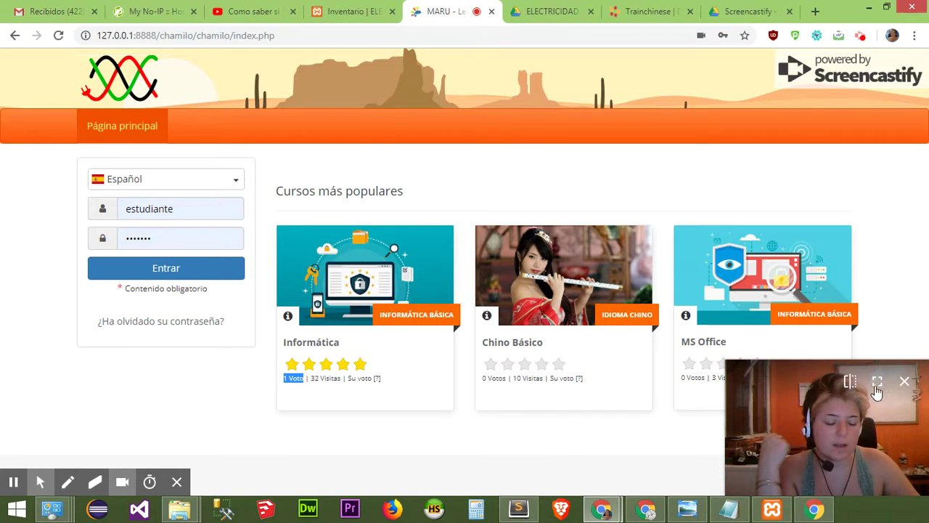